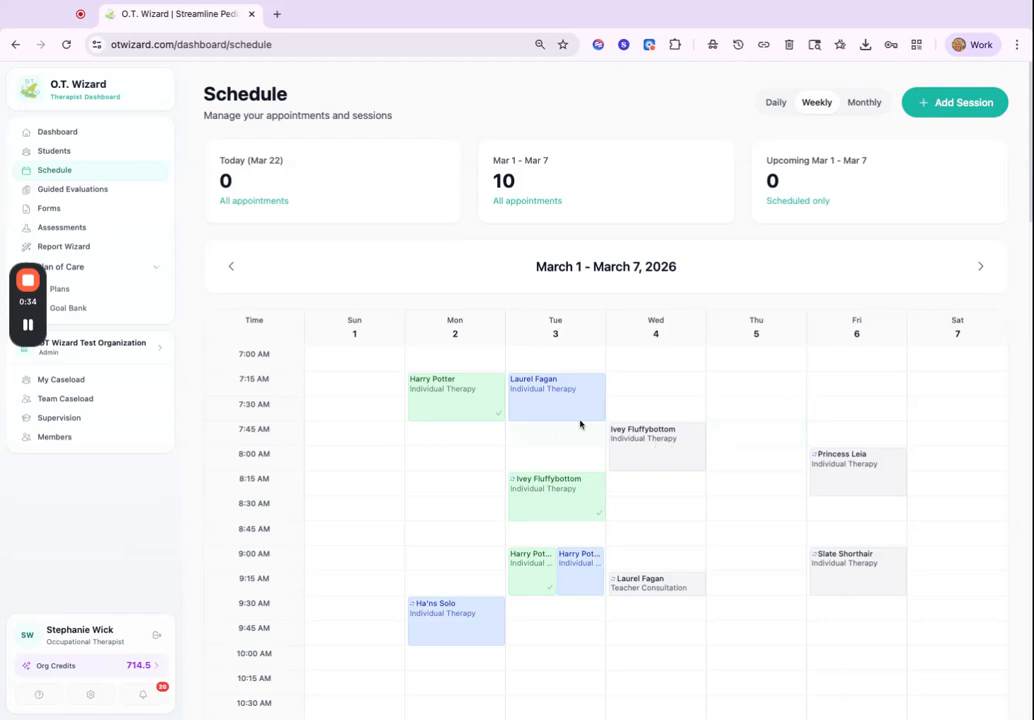
Open the Monday, March 2, 7:15 AM session, examine its signed note's status, session factors and notes, and close it.
left_click(470, 404)
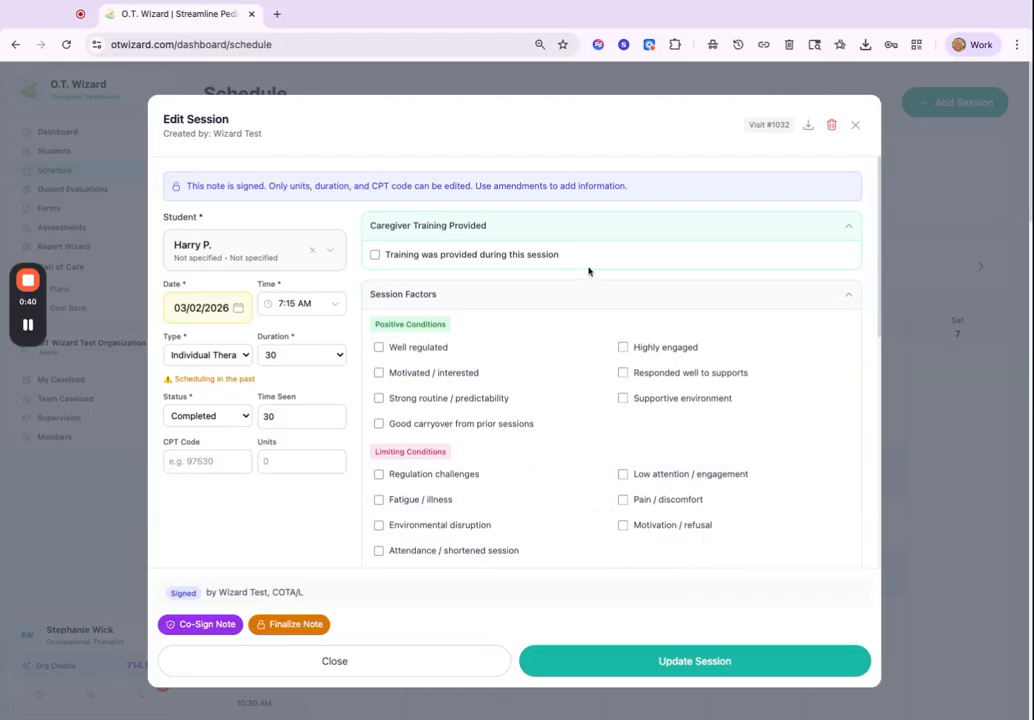
scroll(683, 395, "down", 5)
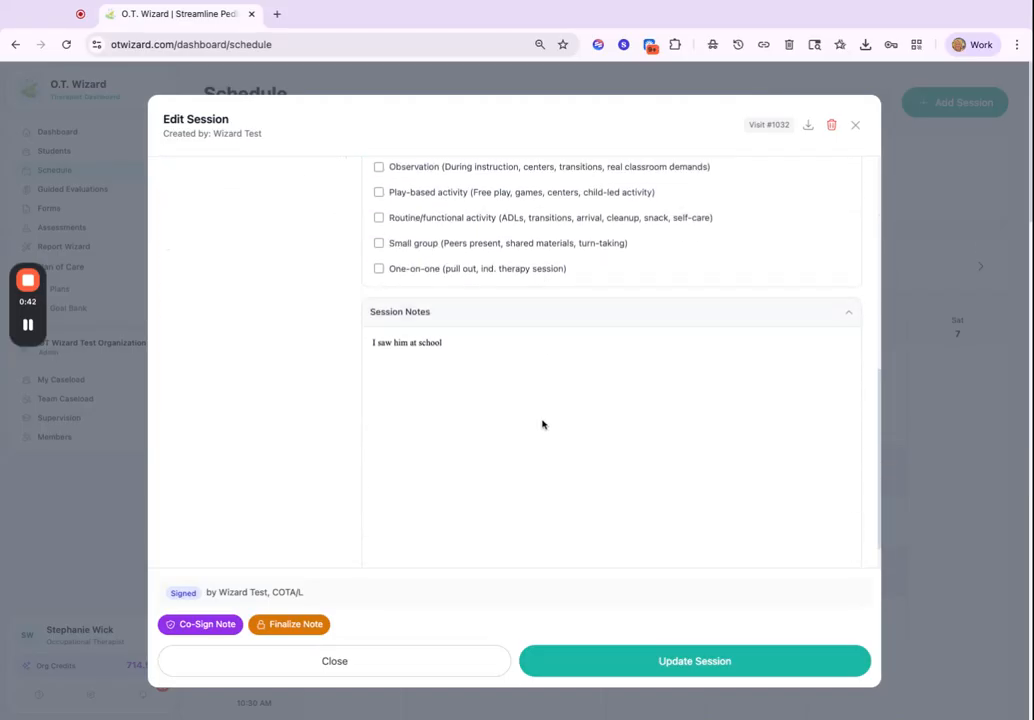
scroll(446, 383, "up", 3)
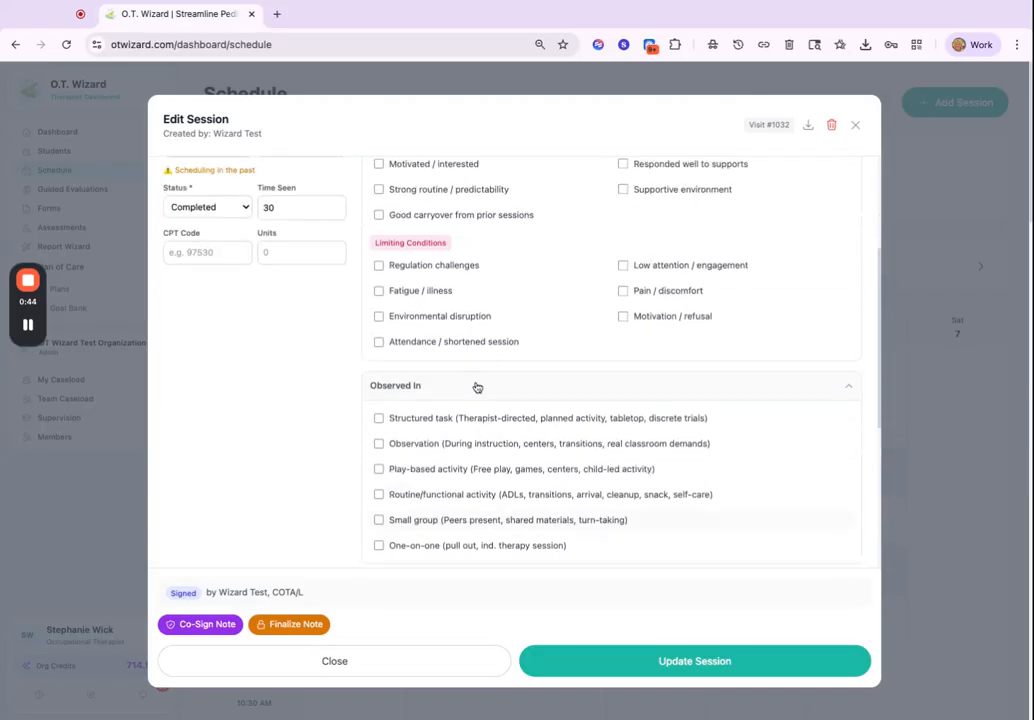
scroll(477, 387, "up", 3)
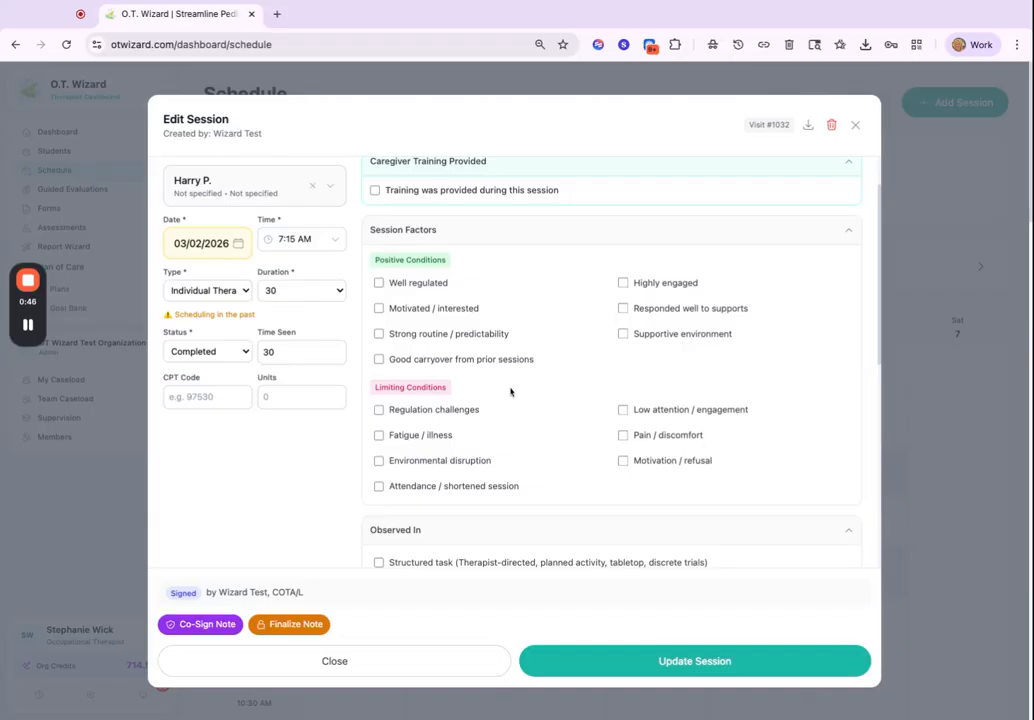
left_click(245, 353)
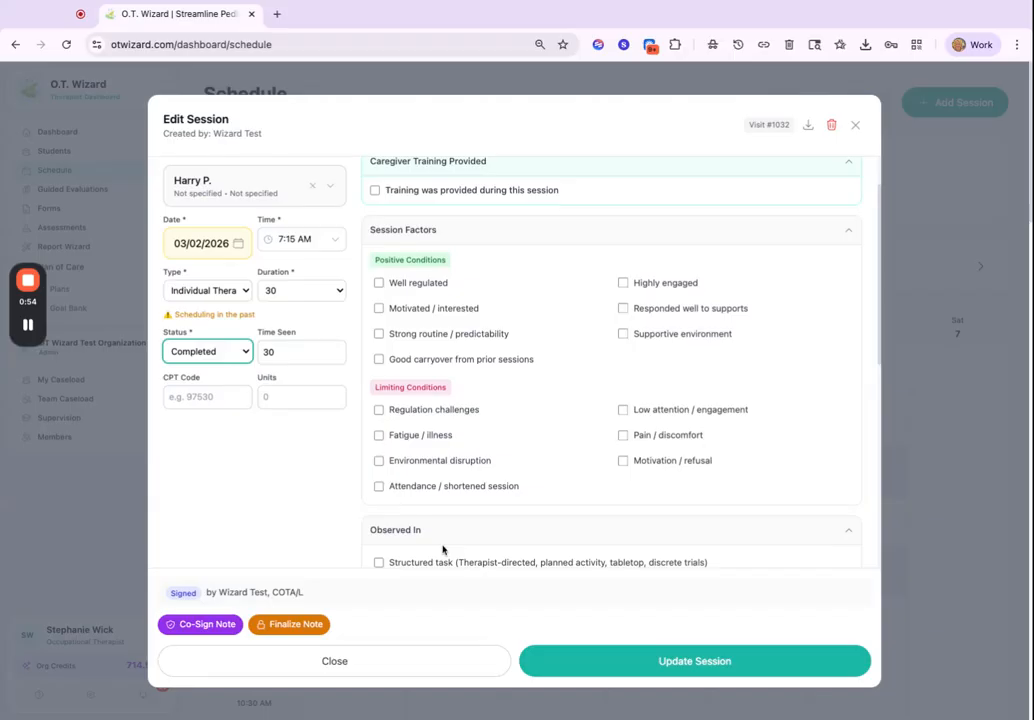
scroll(427, 565, "down", 1)
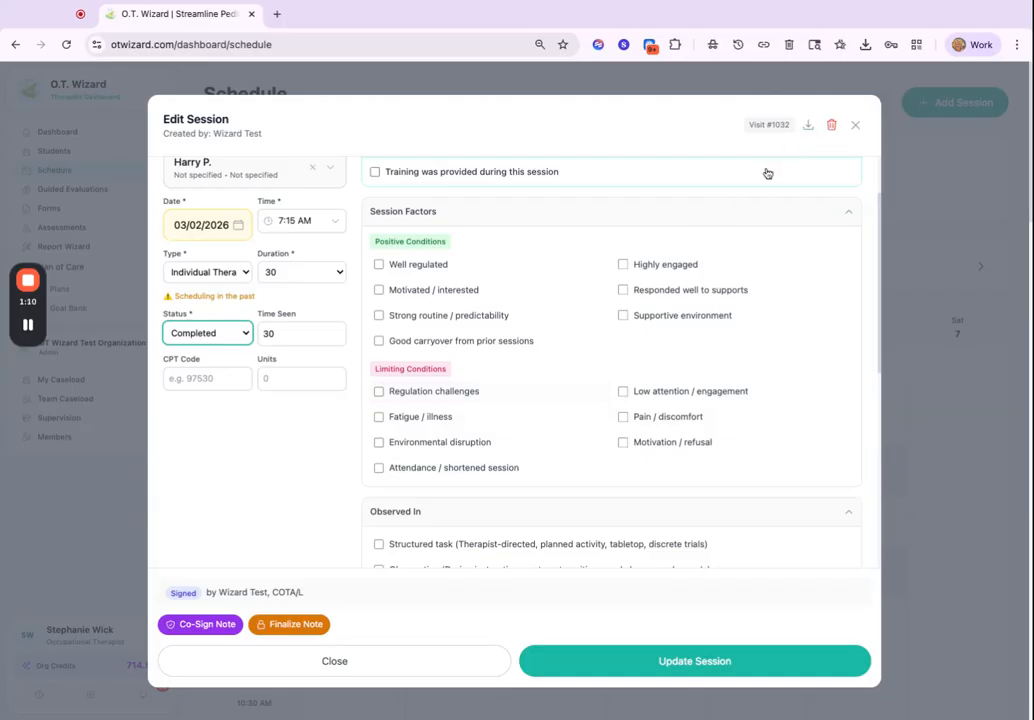
left_click(855, 127)
Open the Tuesday, March 3, 7:15 AM session and examine its plan of care goals and caregiver training.
left_click(568, 402)
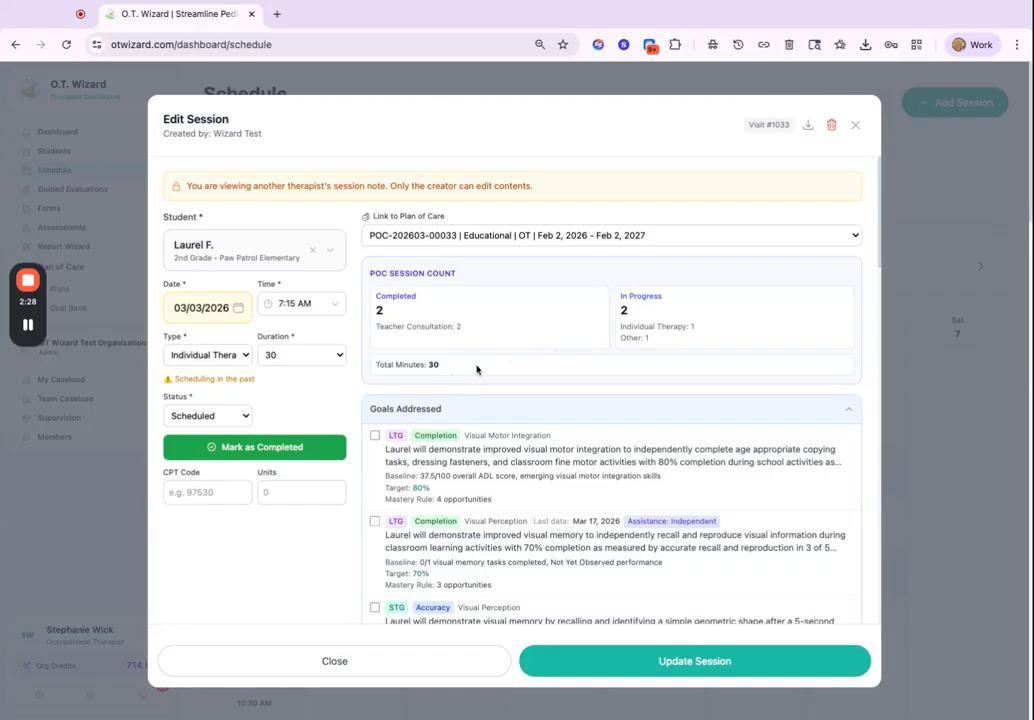
scroll(570, 415, "down", 3)
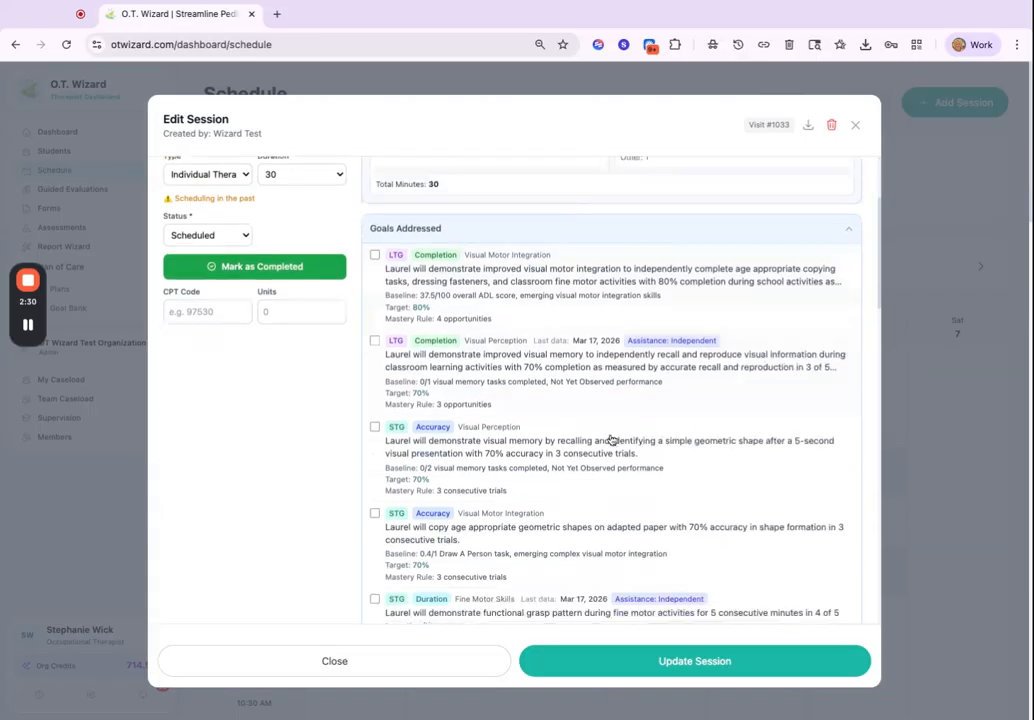
scroll(612, 440, "down", 7)
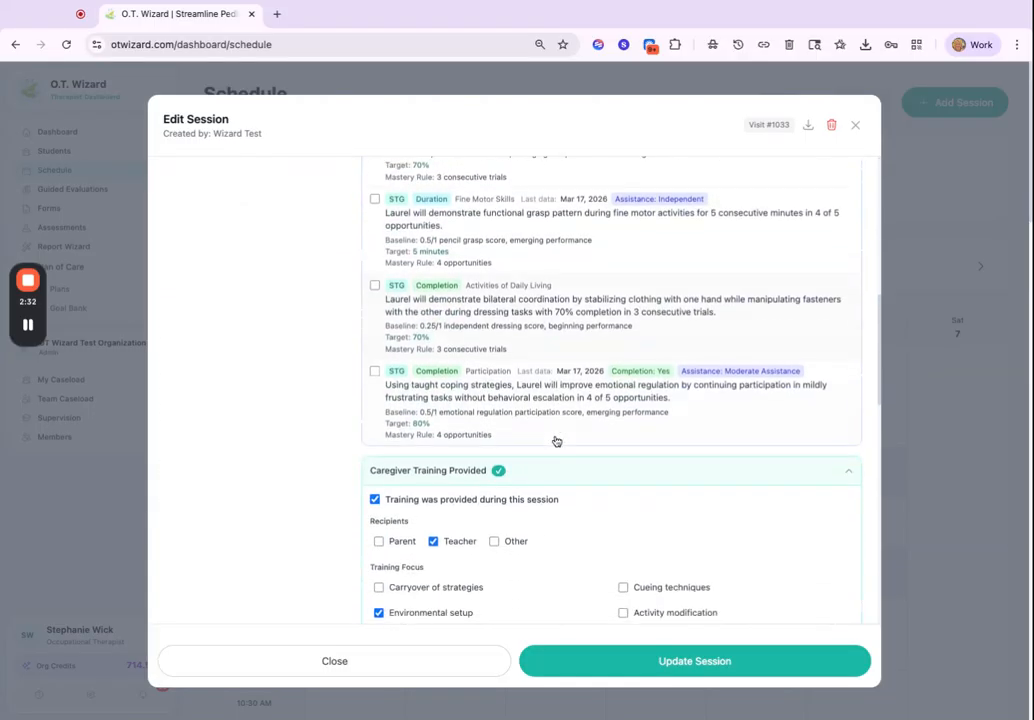
scroll(554, 438, "down", 1)
scroll(524, 519, "down", 1)
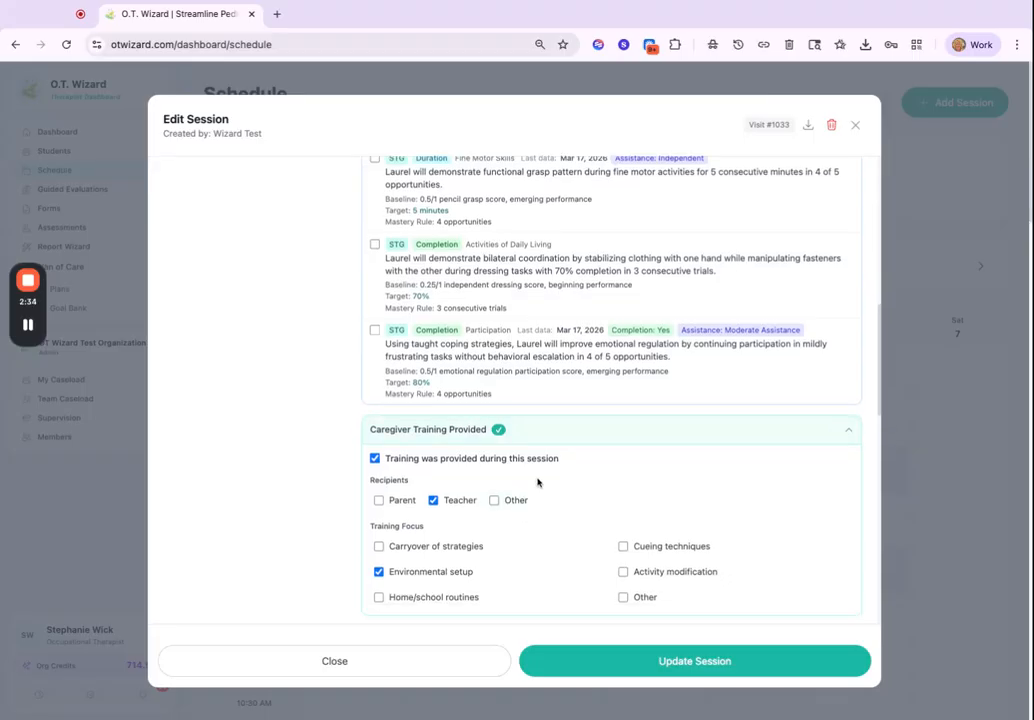
scroll(522, 425, "up", 3)
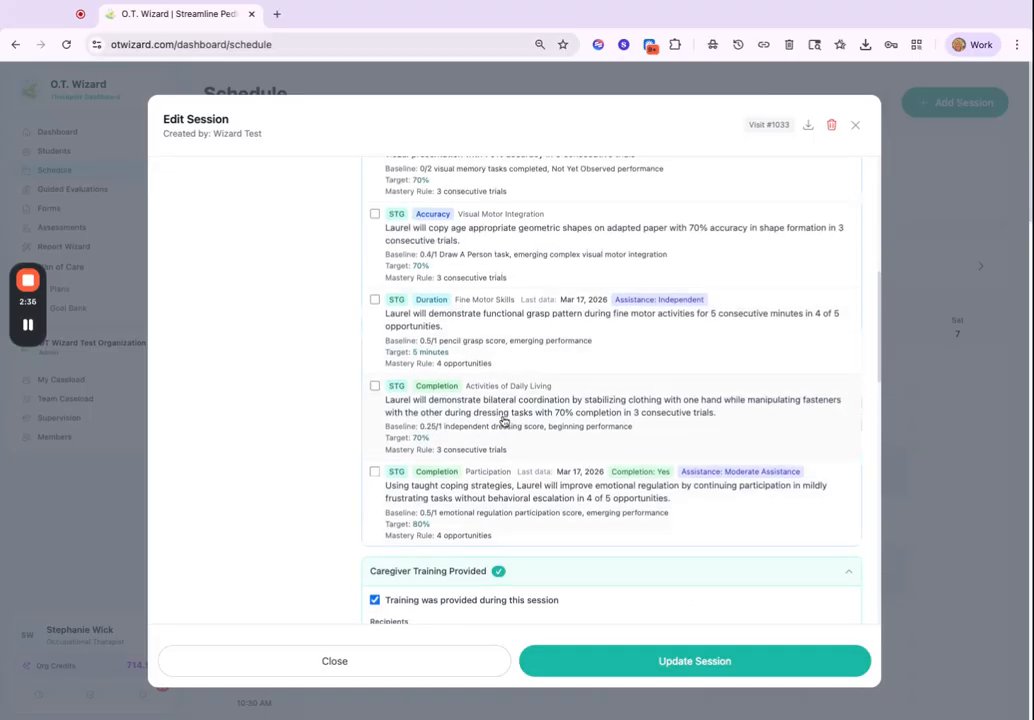
Select the bilateral coordination dressing goal as addressed and examine its completion, cues, assistance, challenge and note fields.
left_click(505, 426)
scroll(528, 484, "down", 1)
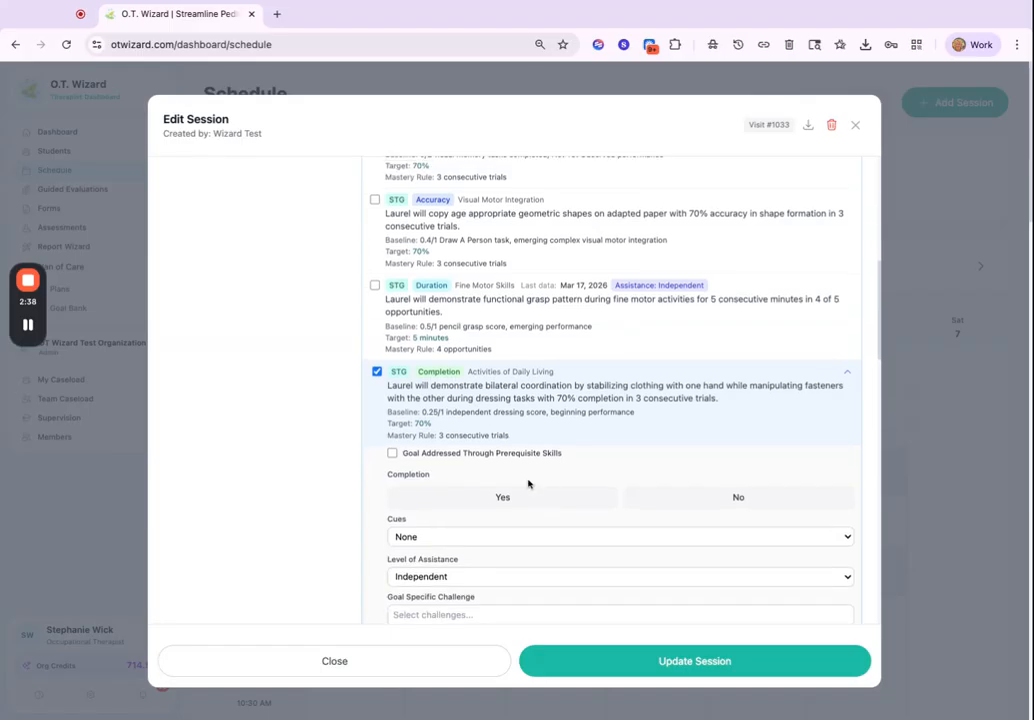
scroll(540, 486, "down", 1)
scroll(560, 500, "down", 1)
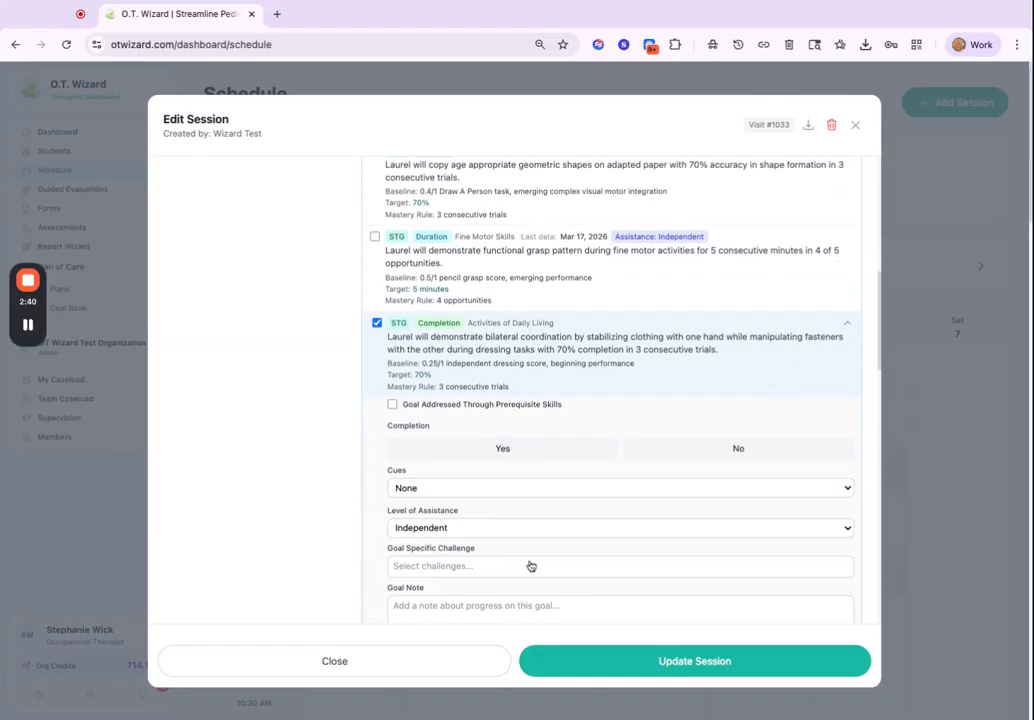
scroll(560, 511, "down", 1)
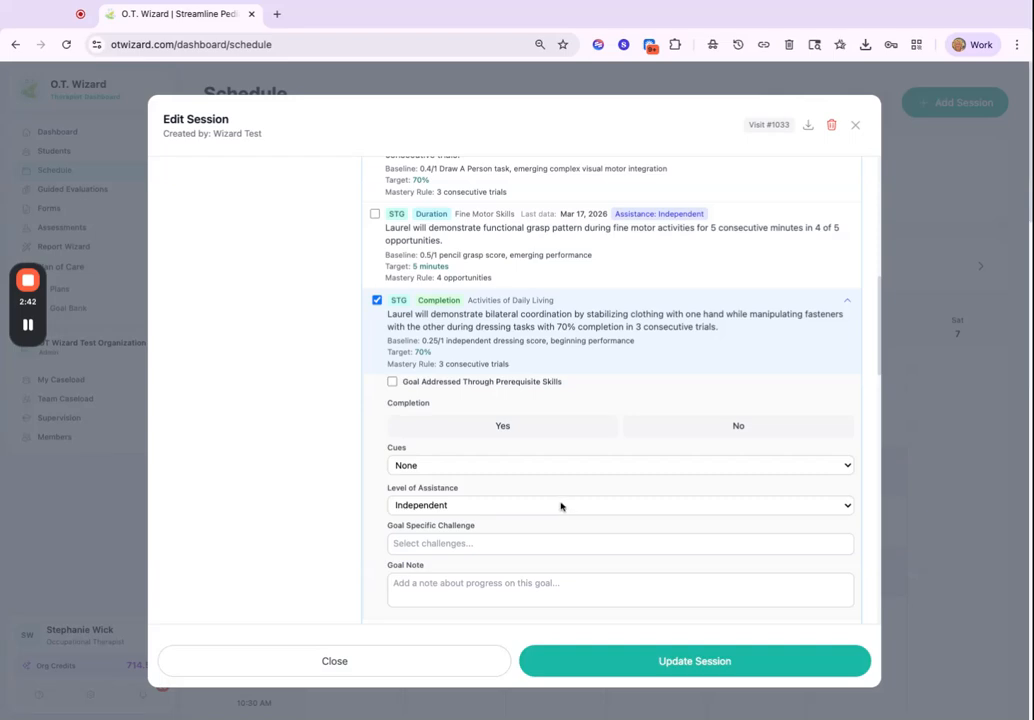
left_click(570, 467)
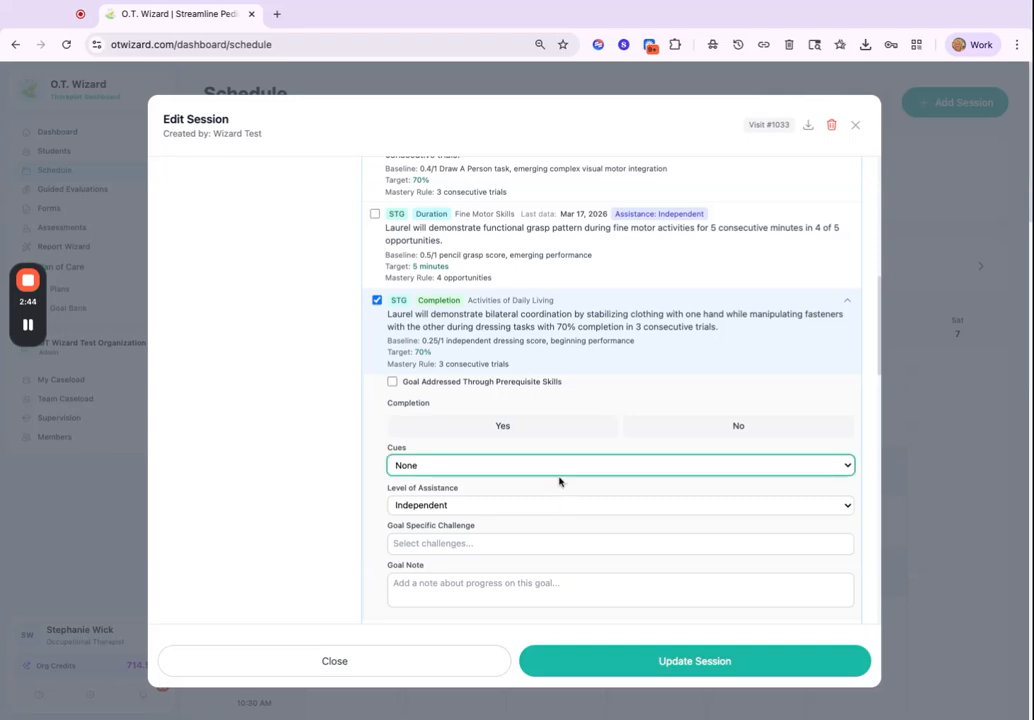
scroll(558, 480, "down", 3)
scroll(550, 497, "down", 2)
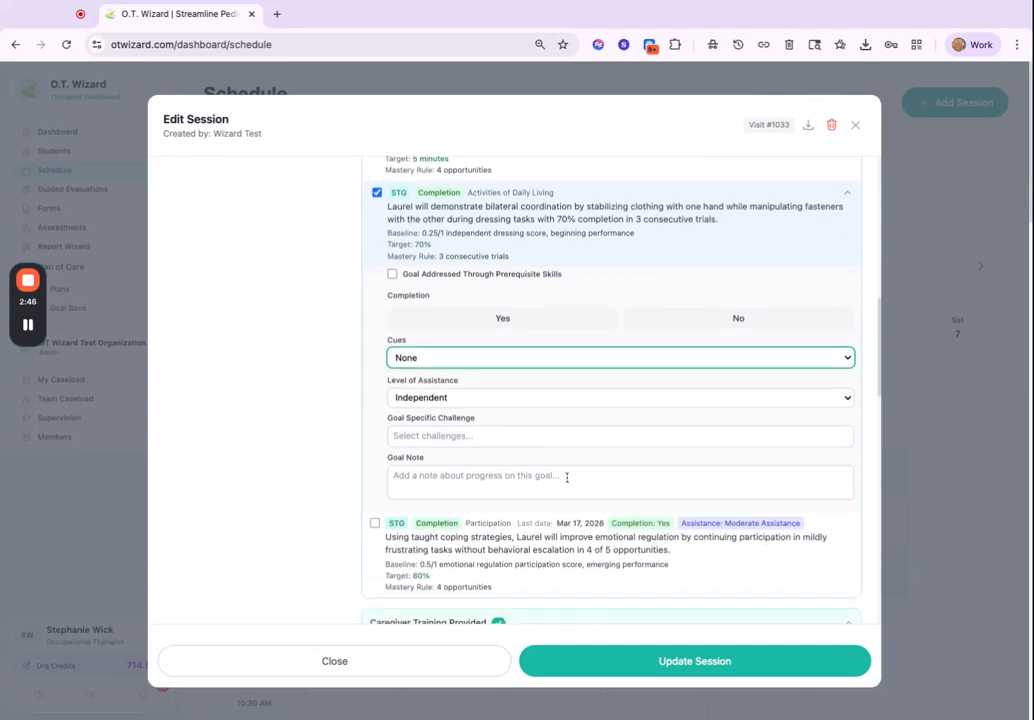
Examine the session's caregiver training, session factors, observation settings and notes, and close it without updating.
scroll(525, 490, "down", 8)
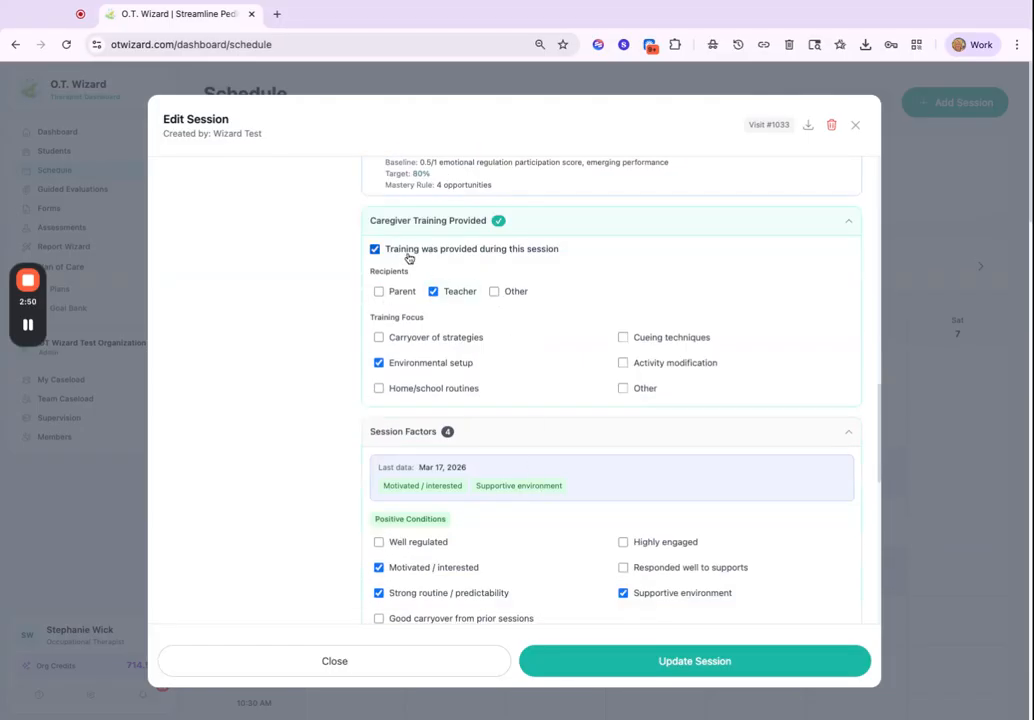
left_click(433, 291)
scroll(547, 420, "down", 2)
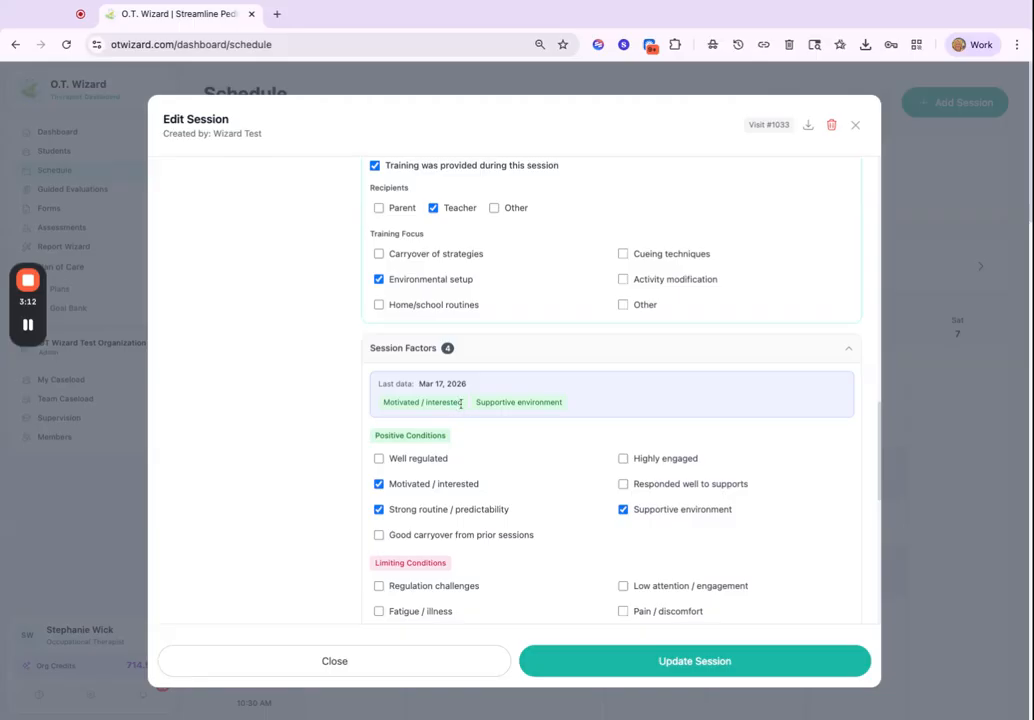
scroll(470, 405, "down", 2)
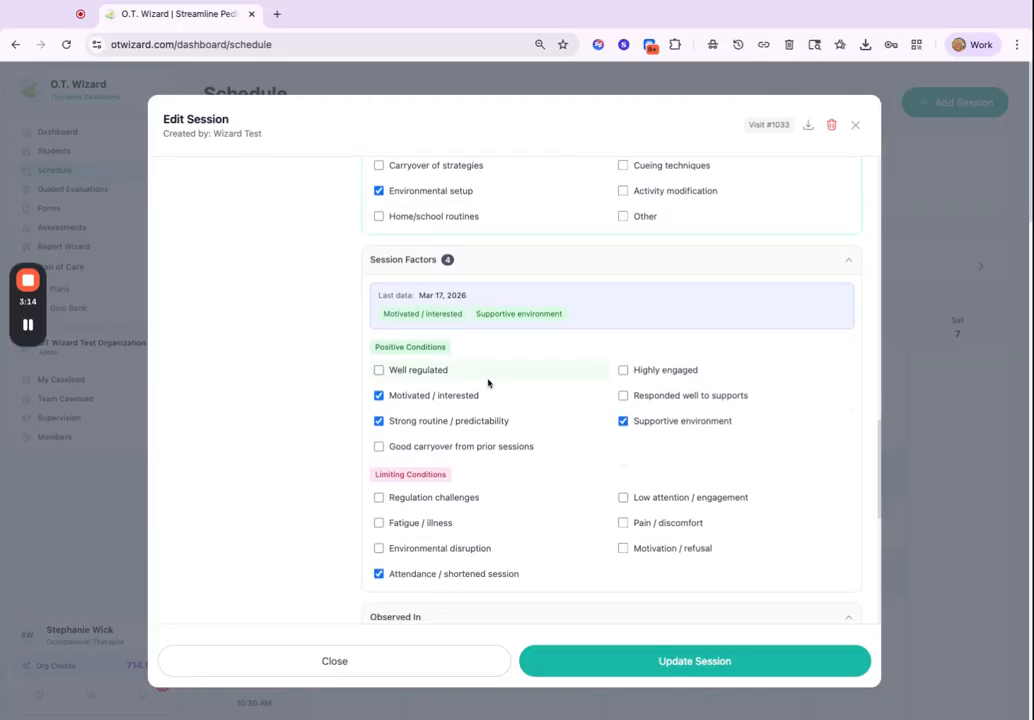
scroll(517, 357, "down", 5)
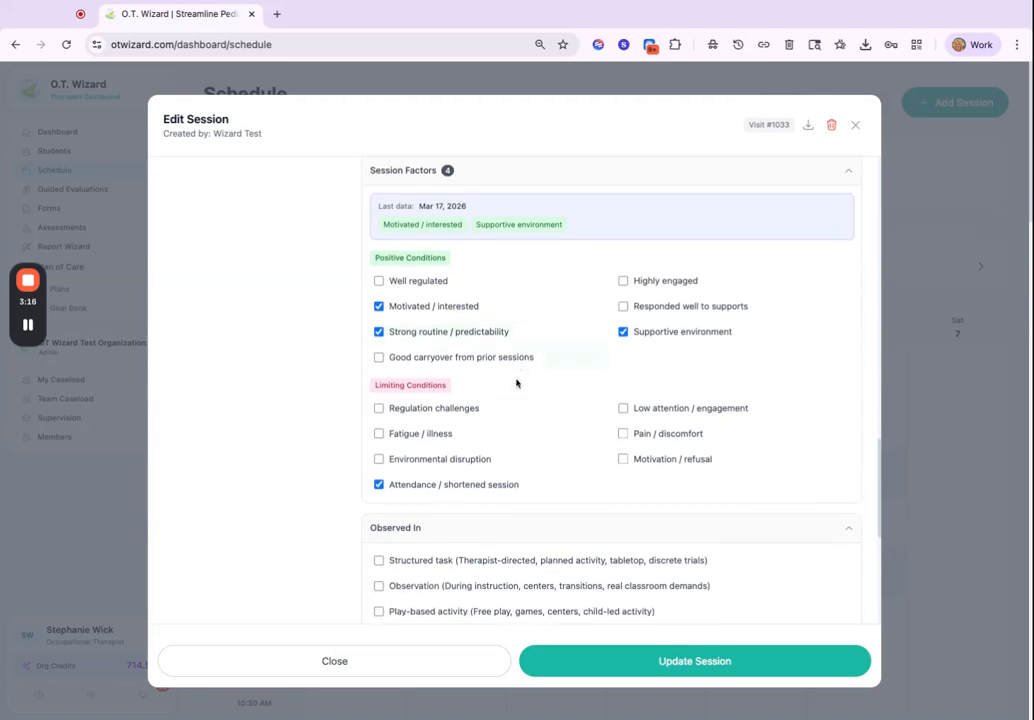
scroll(523, 409, "down", 5)
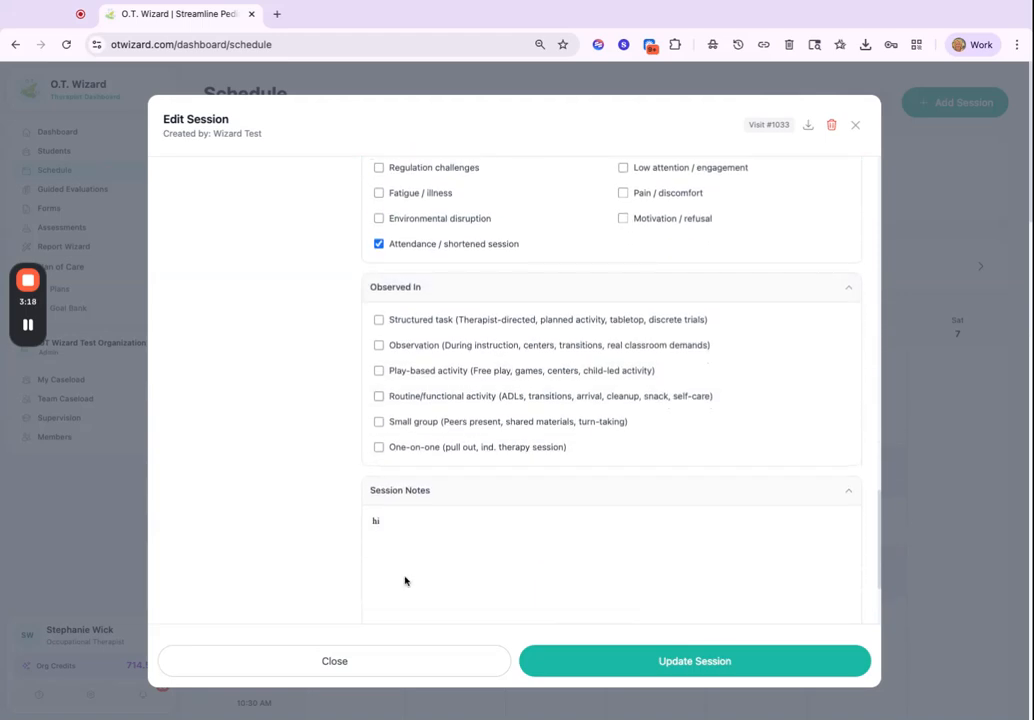
scroll(480, 457, "down", 1)
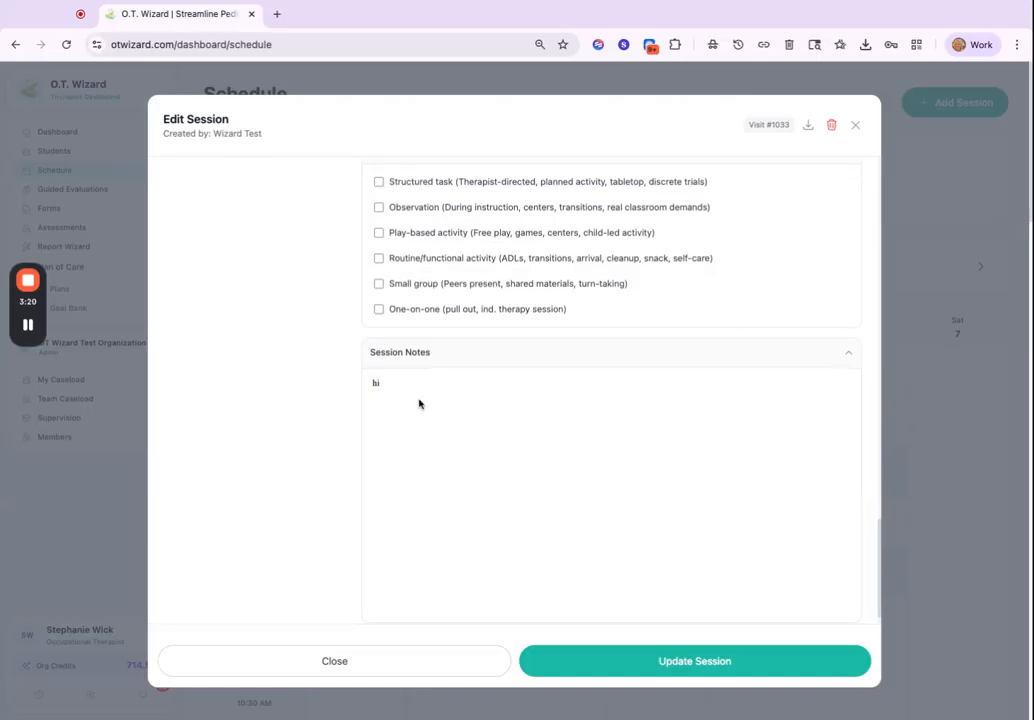
scroll(515, 480, "up", 15)
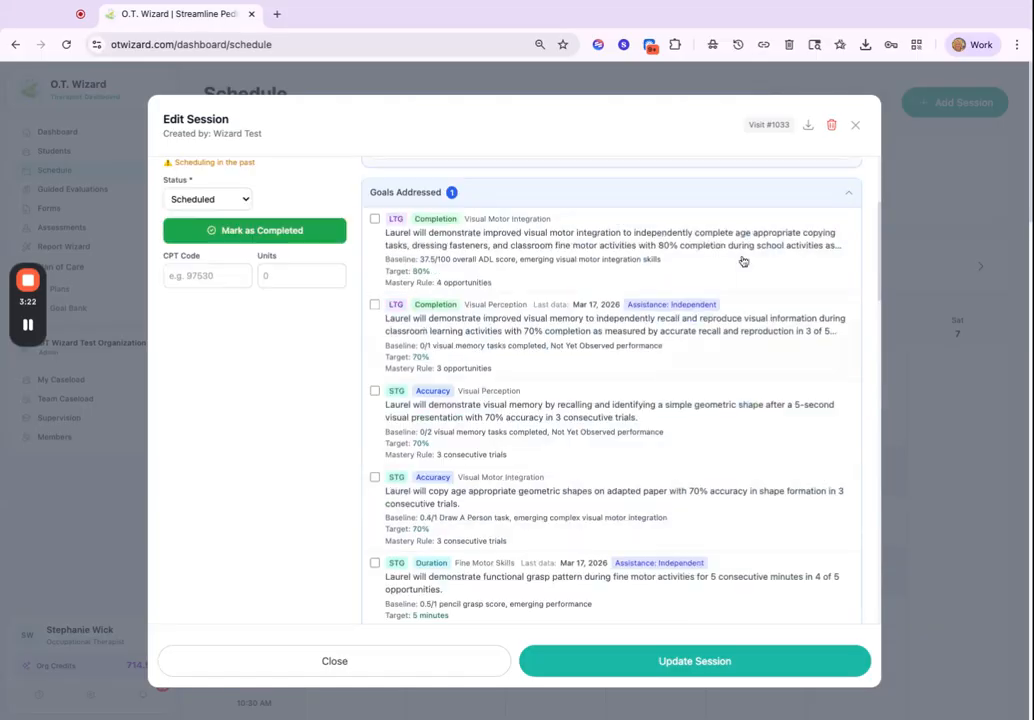
left_click(856, 128)
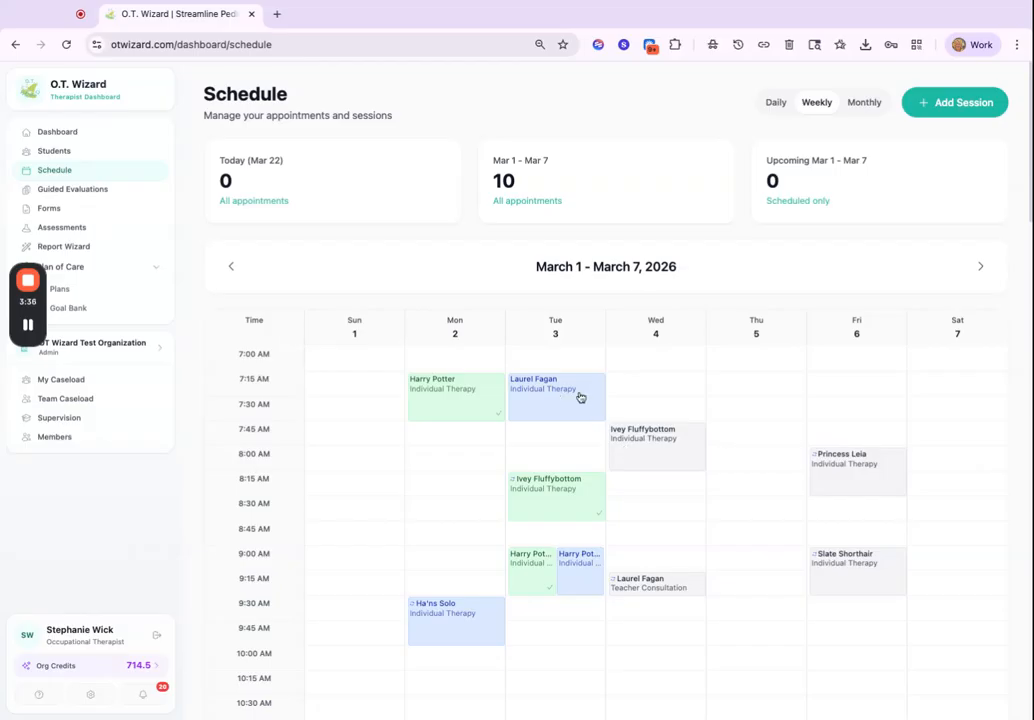
Open the completed Tuesday, March 3, 8:15 AM session, look over its finalized note, and duplicate the session.
left_click(559, 507)
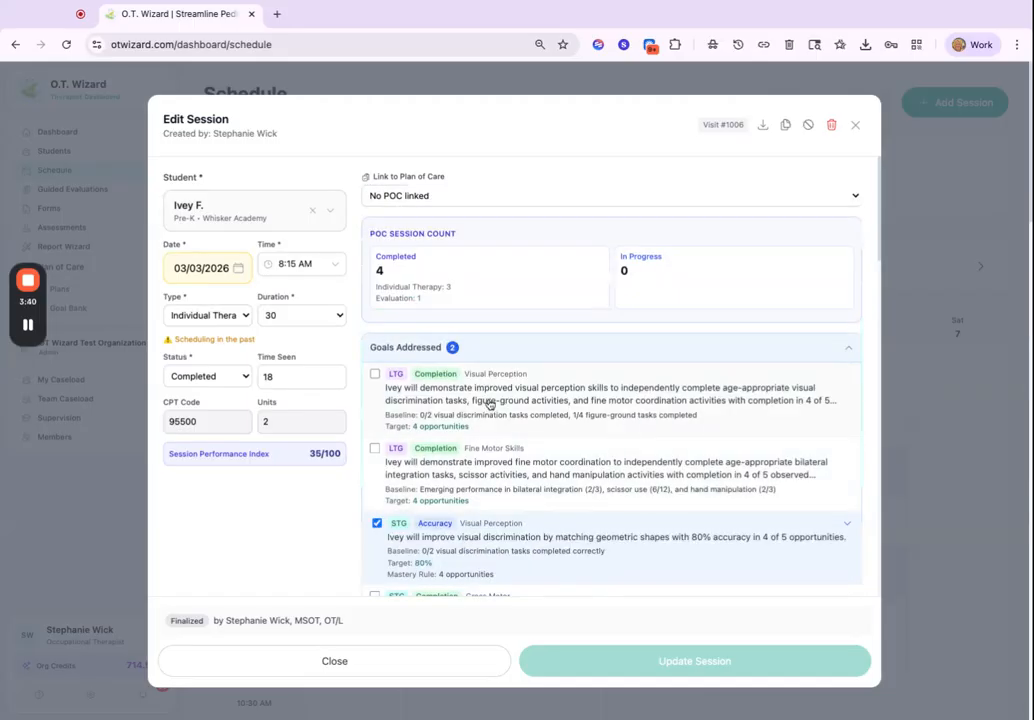
scroll(460, 440, "down", 4)
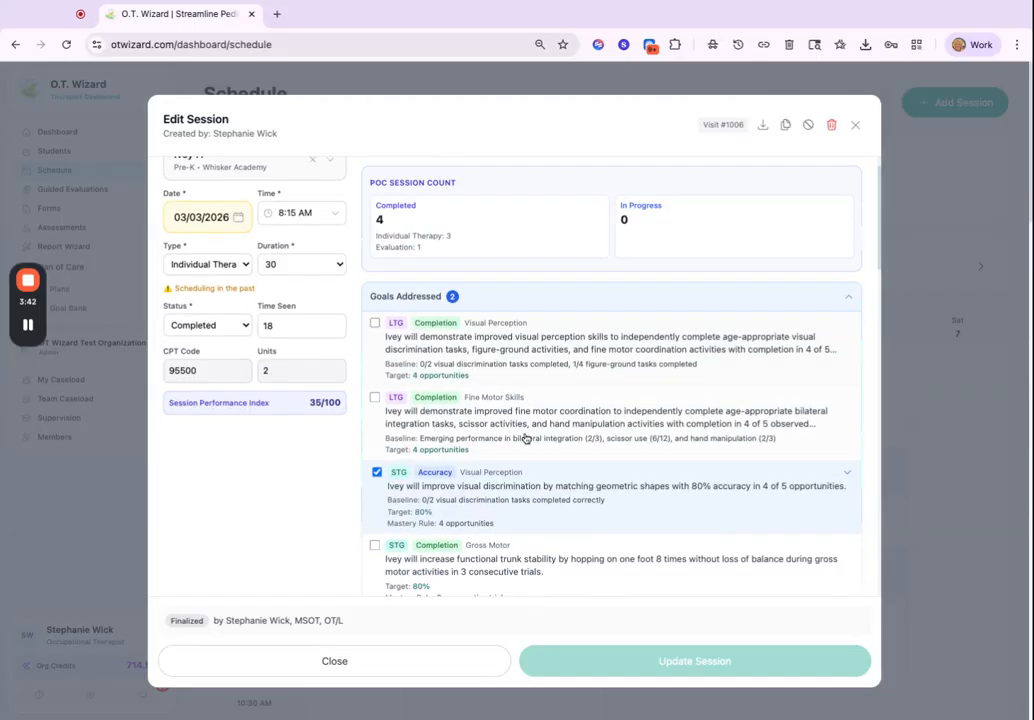
scroll(524, 455, "down", 3)
scroll(732, 256, "up", 6)
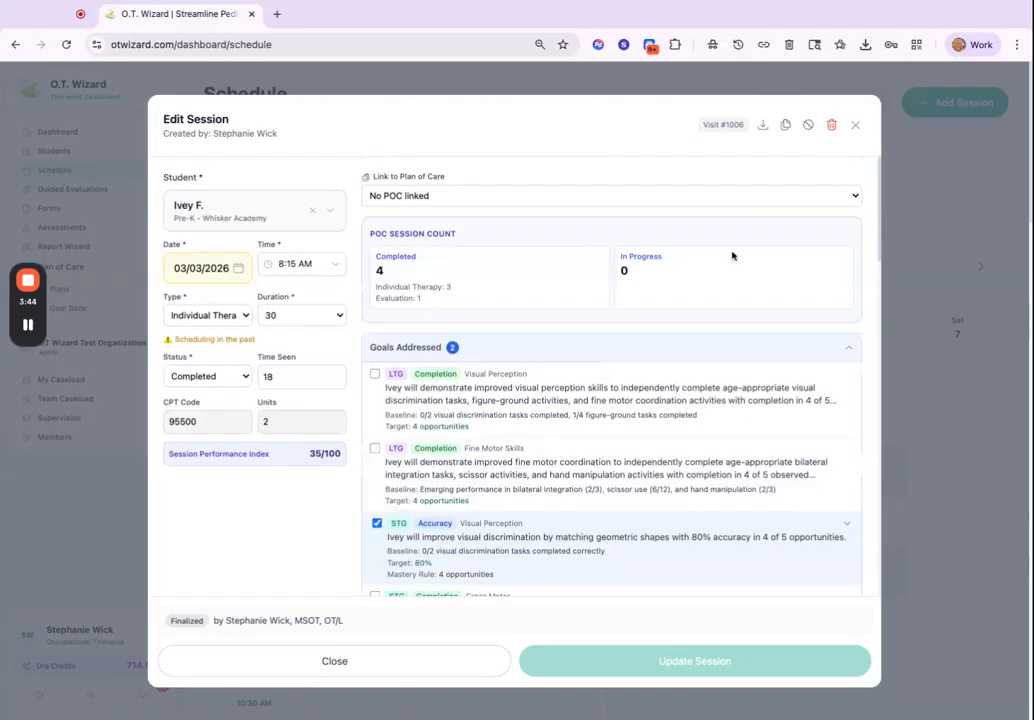
left_click(785, 127)
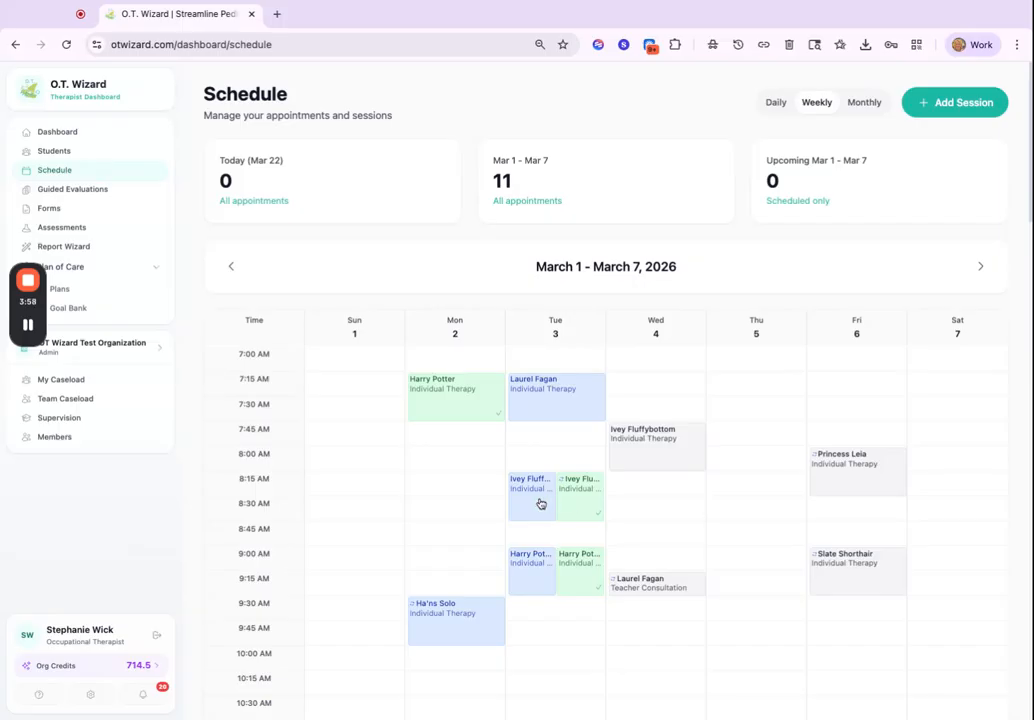
Move the duplicated session to Thursday, March 5 at 8:30 AM and check its date and time in the session details.
left_click_drag(535, 505, 755, 515)
left_click(755, 515)
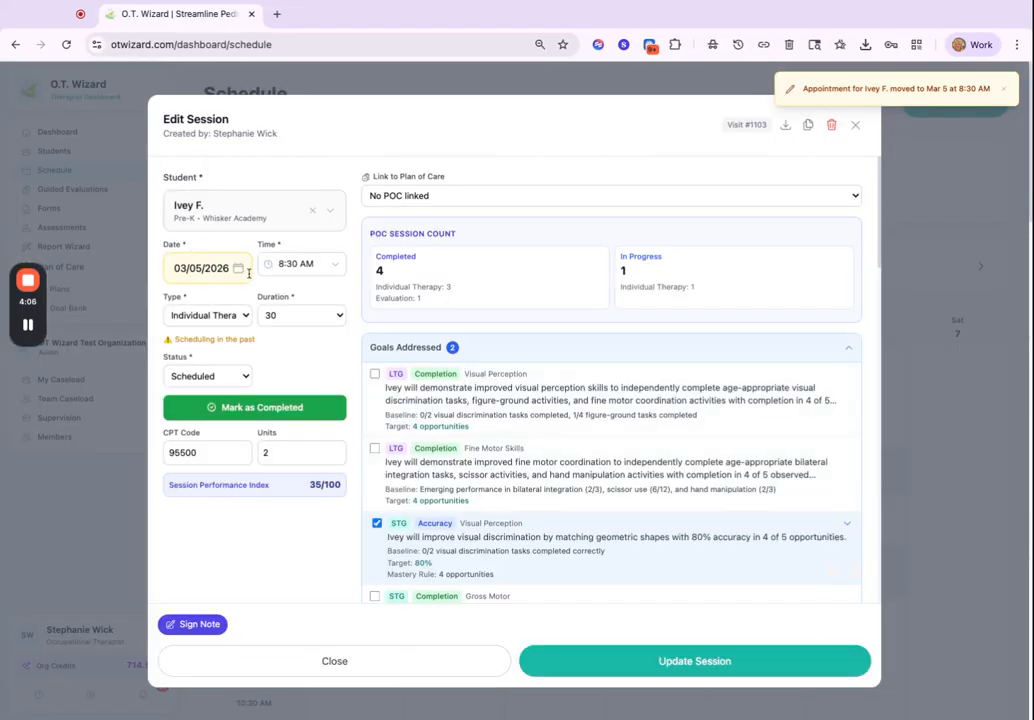
left_click(857, 126)
Deselect and reselect the duplicated session's geometric shape-matching goal to examine its accuracy, cues, assistance and challenge fields.
left_click(773, 519)
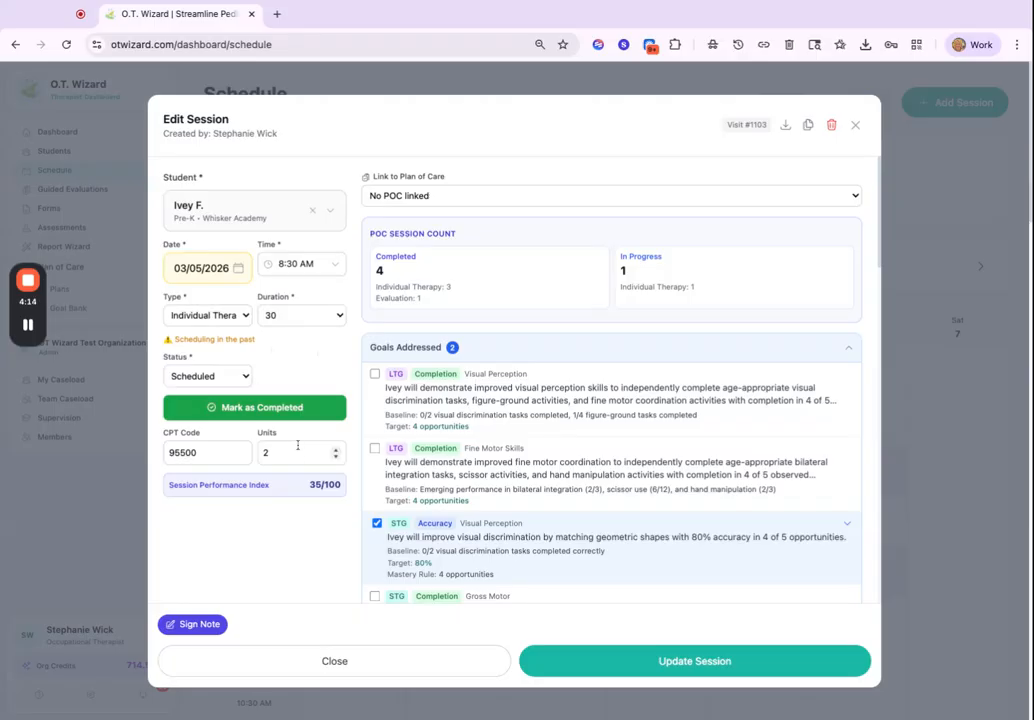
scroll(473, 460, "down", 2)
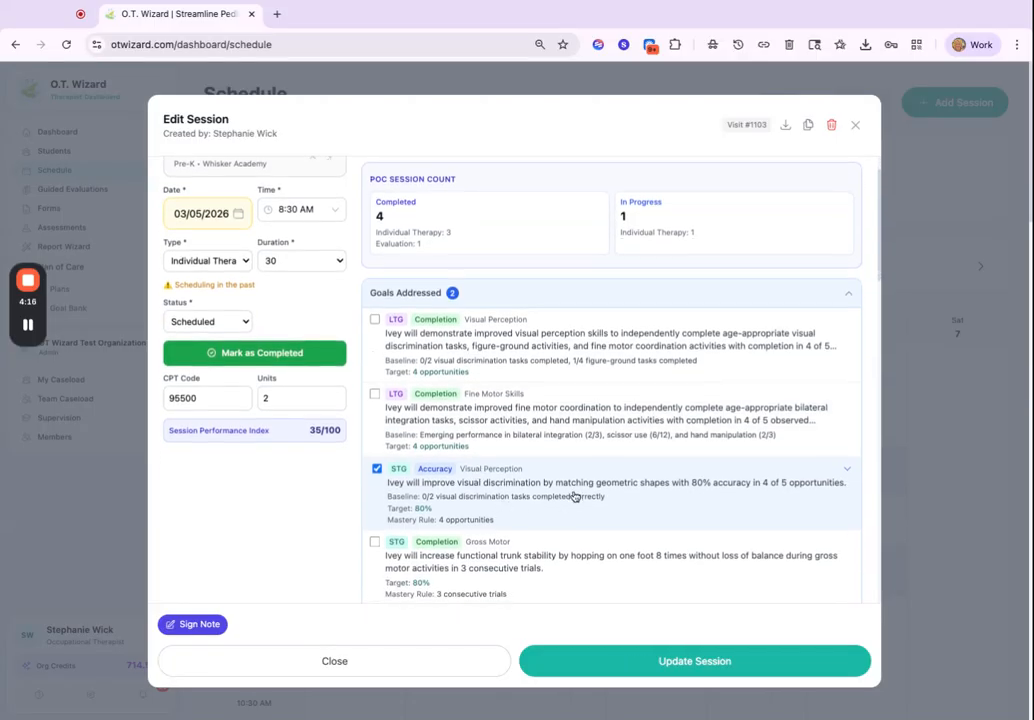
scroll(574, 496, "down", 2)
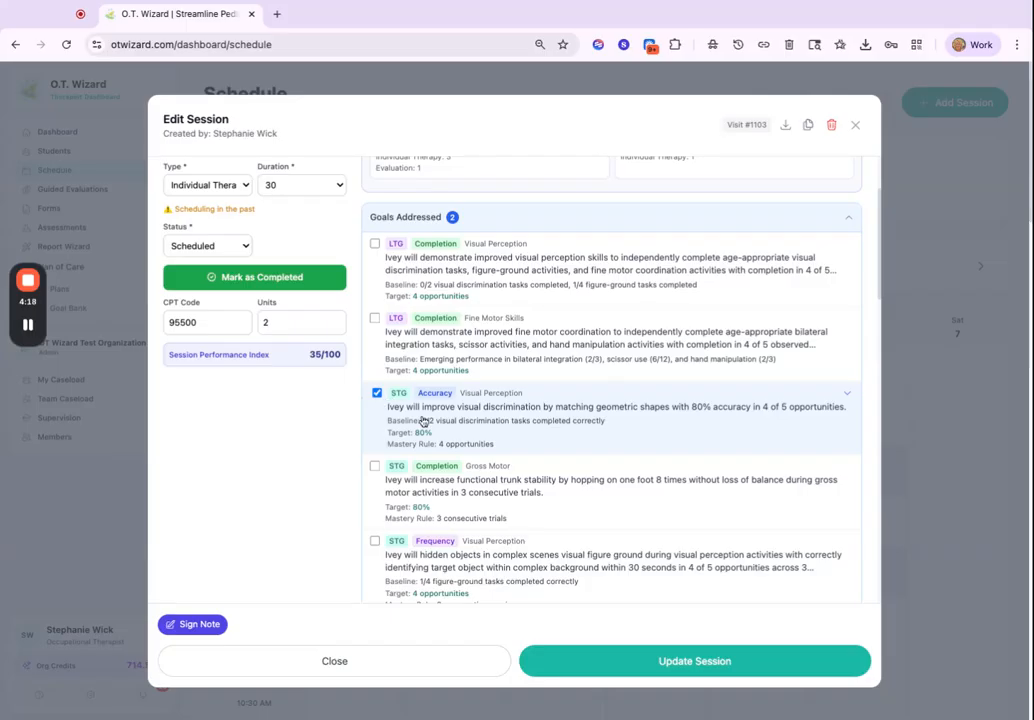
left_click(376, 393)
scroll(515, 416, "down", 1)
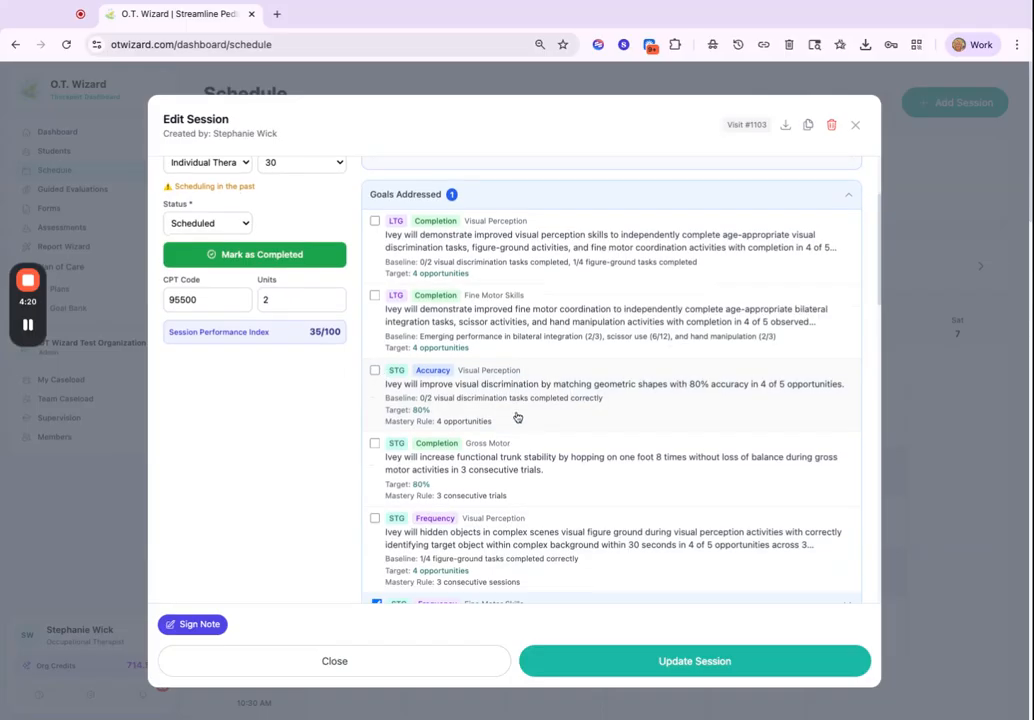
left_click(517, 417)
scroll(504, 450, "down", 1)
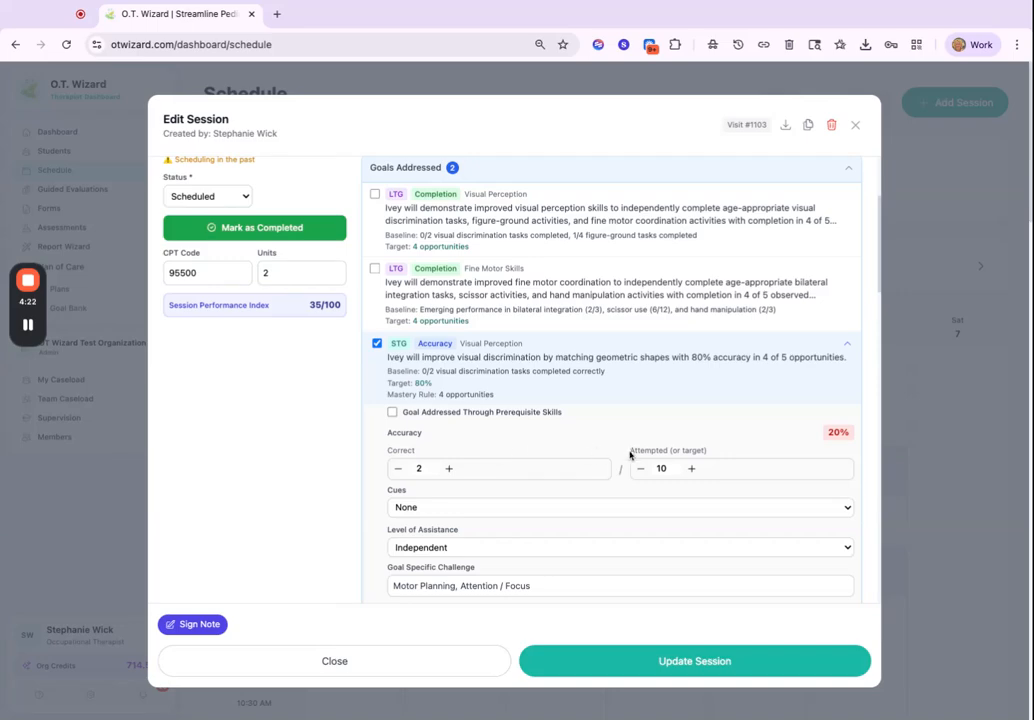
Examine the duplicated session's remaining goals, caregiver training and session factors.
scroll(630, 455, "down", 1)
scroll(552, 459, "down", 12)
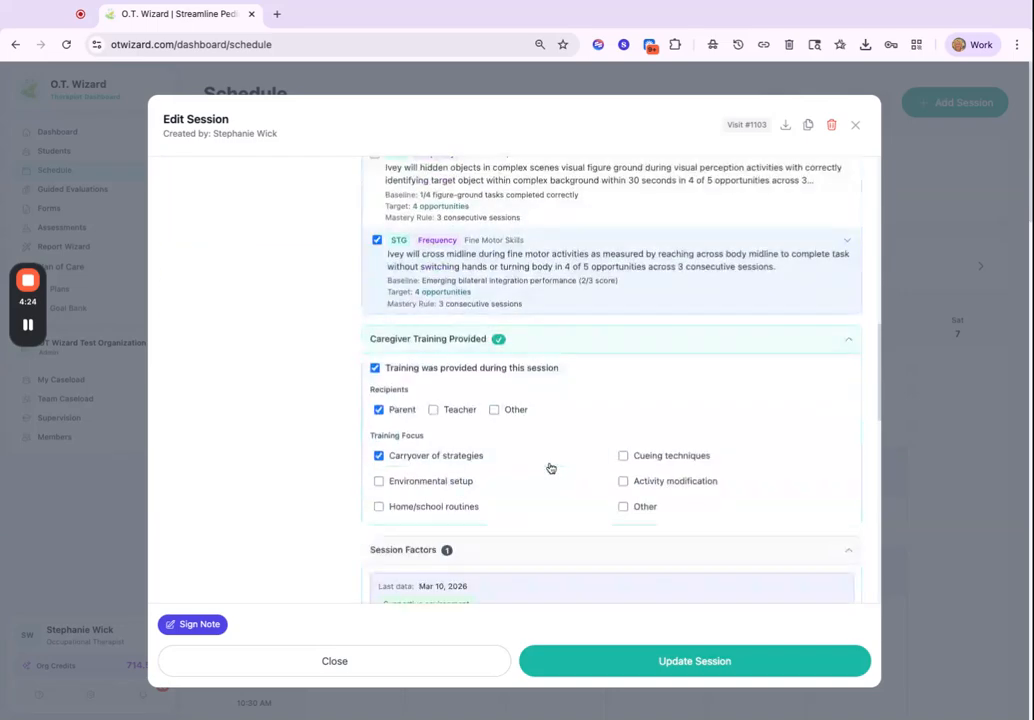
scroll(547, 468, "down", 5)
scroll(552, 492, "up", 10)
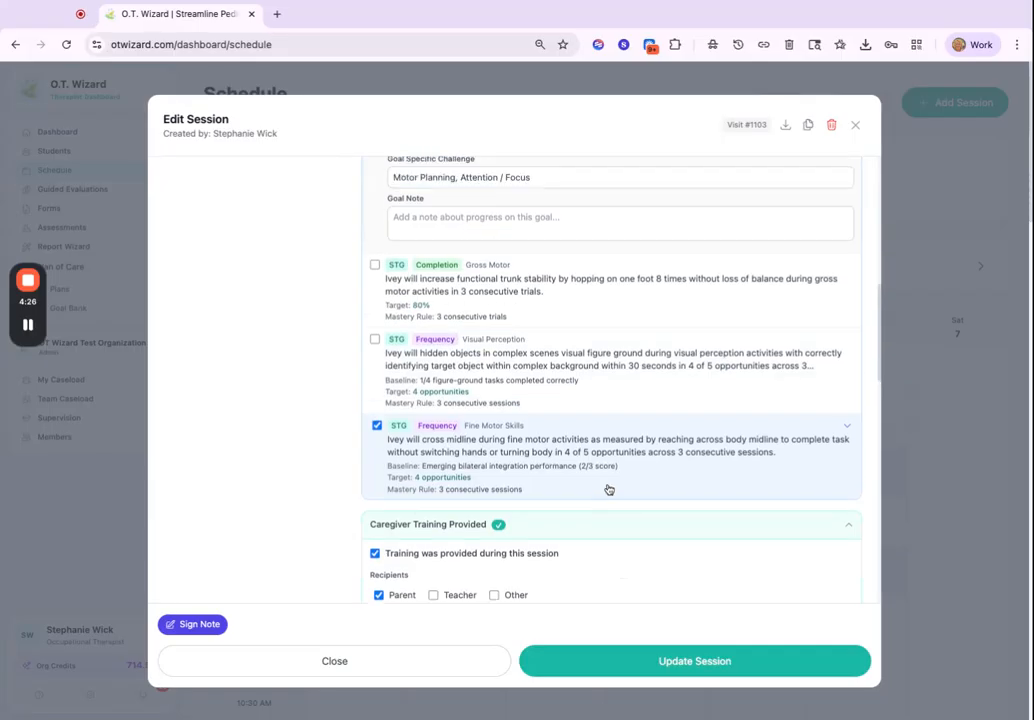
scroll(610, 480, "up", 8)
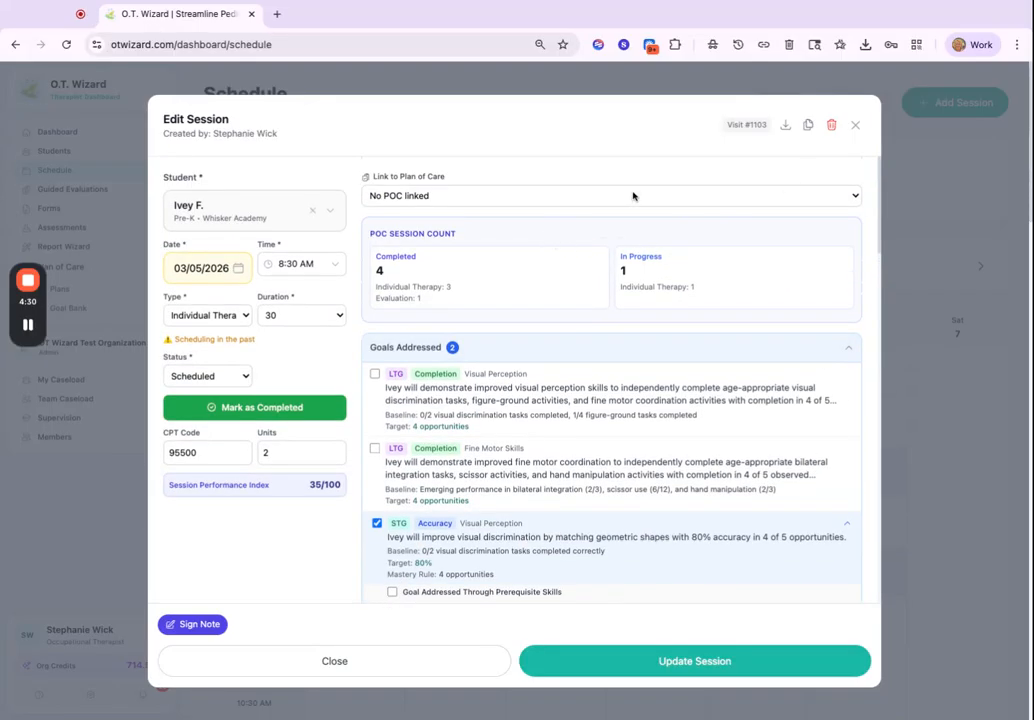
Link the duplicated session to the Medical OT plan of care for Jan 1, 2026 - Mar 30, 2026, check its goals, and update the session.
left_click(458, 196)
left_click(526, 392)
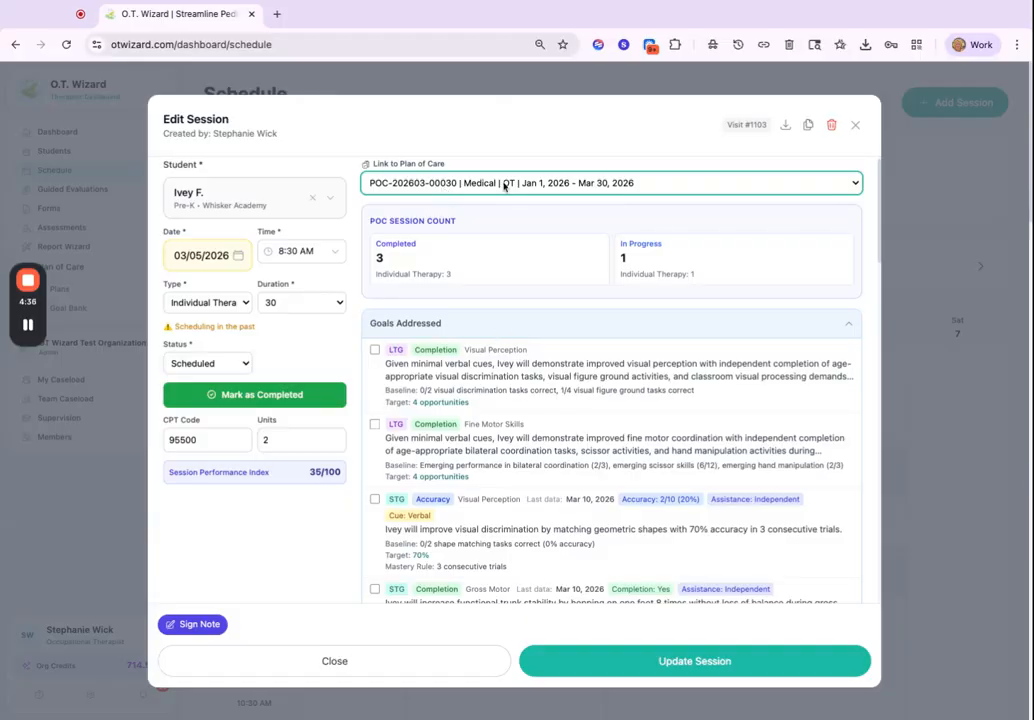
scroll(584, 392, "down", 5)
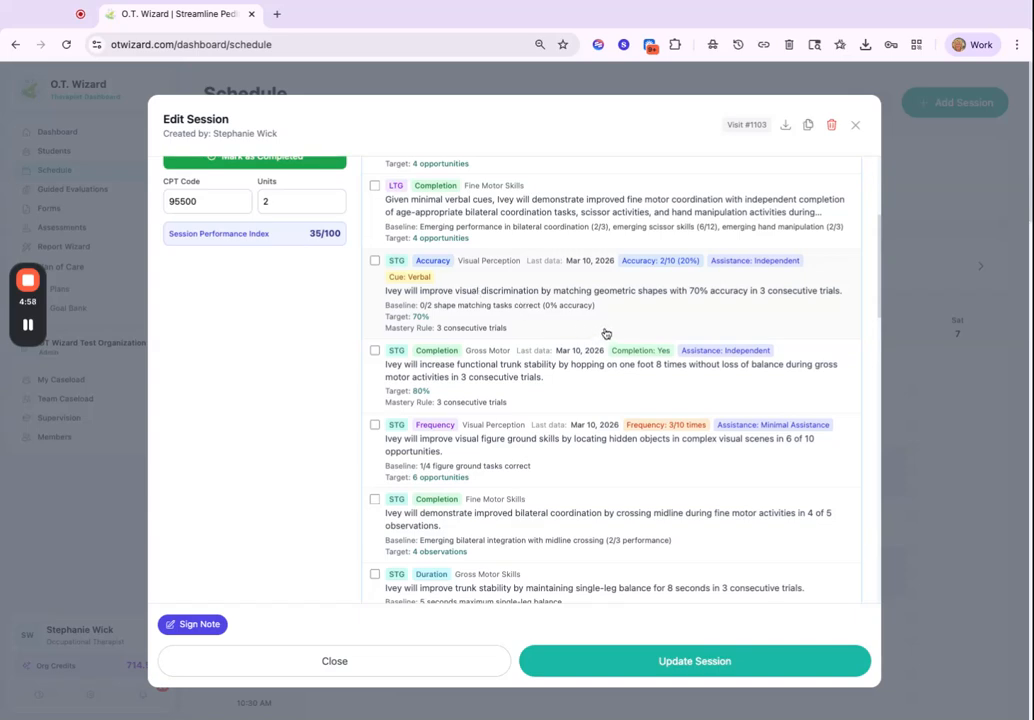
scroll(605, 397, "down", 3)
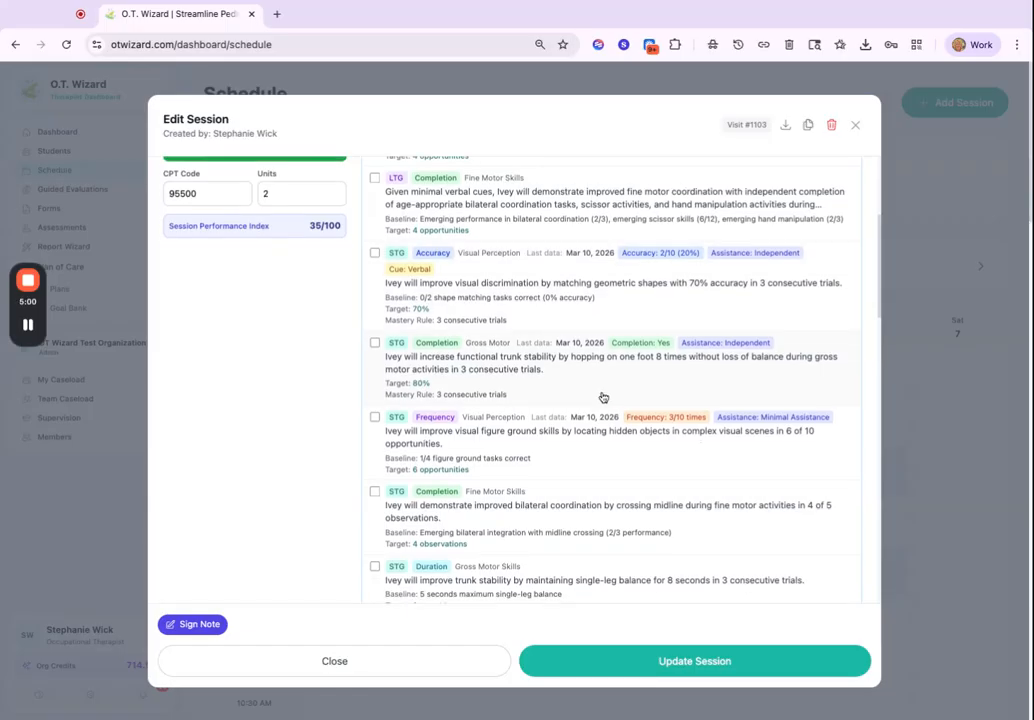
scroll(600, 465, "up", 8)
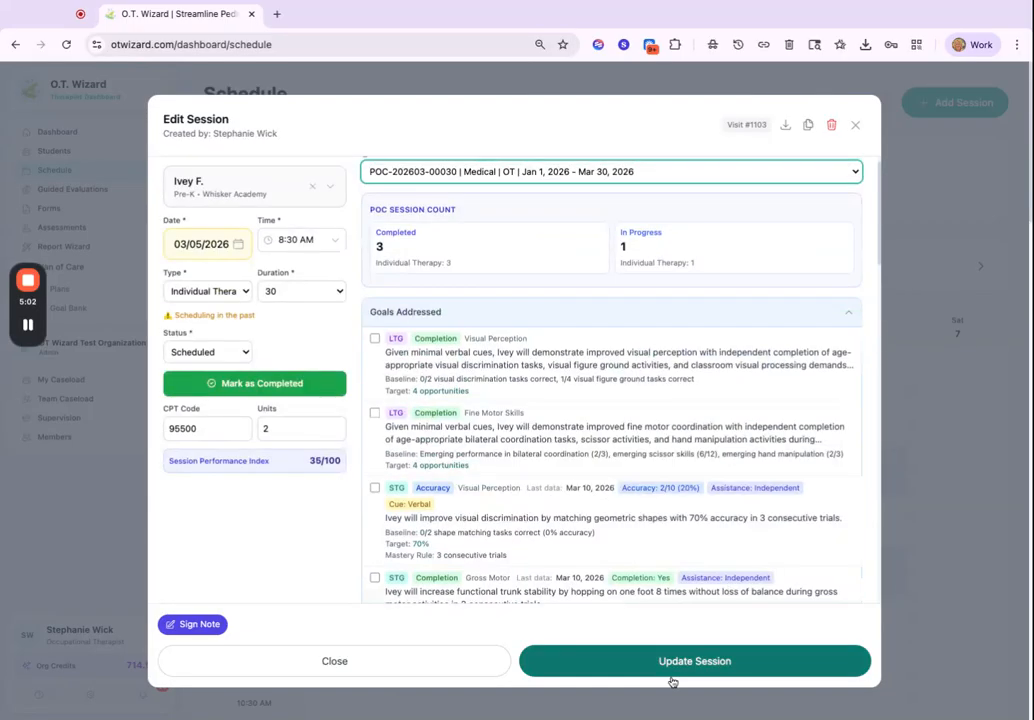
left_click(670, 664)
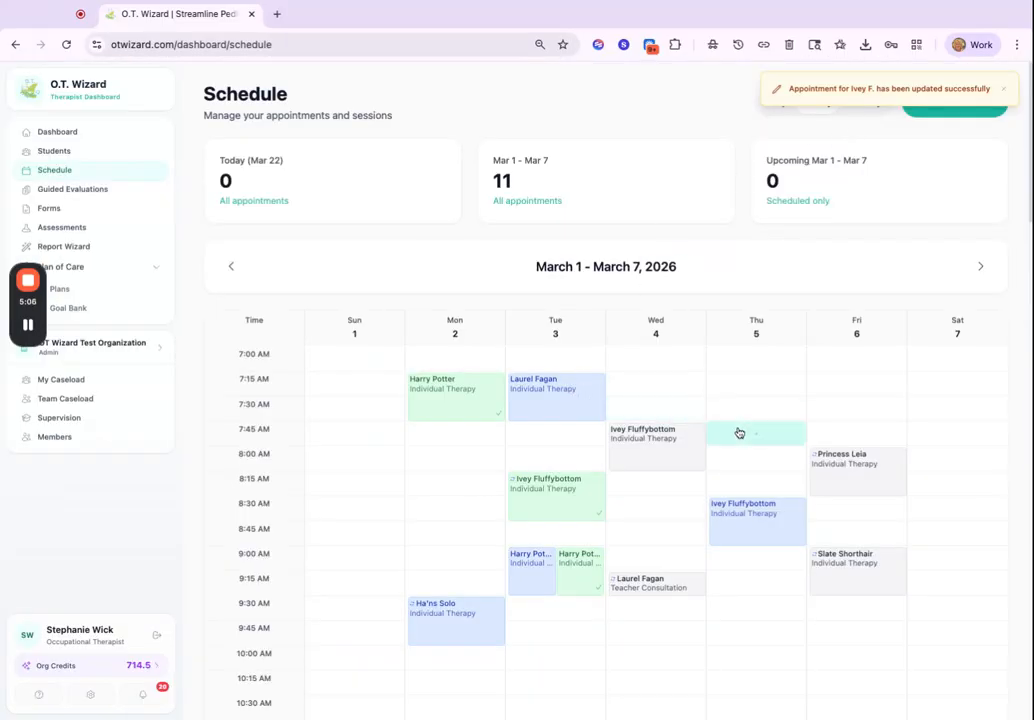
Start a new 30-minute Group Therapy session on Thursday, March 5 at 7:45 AM for the 1st grade student from Meow Elementary.
left_click(739, 433)
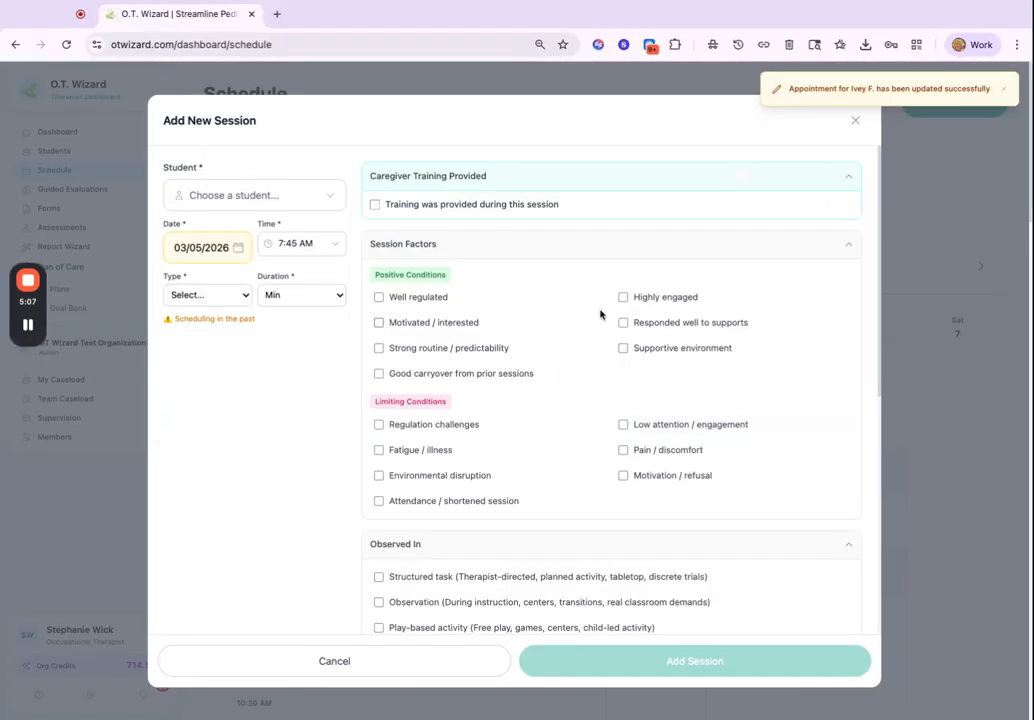
left_click(301, 195)
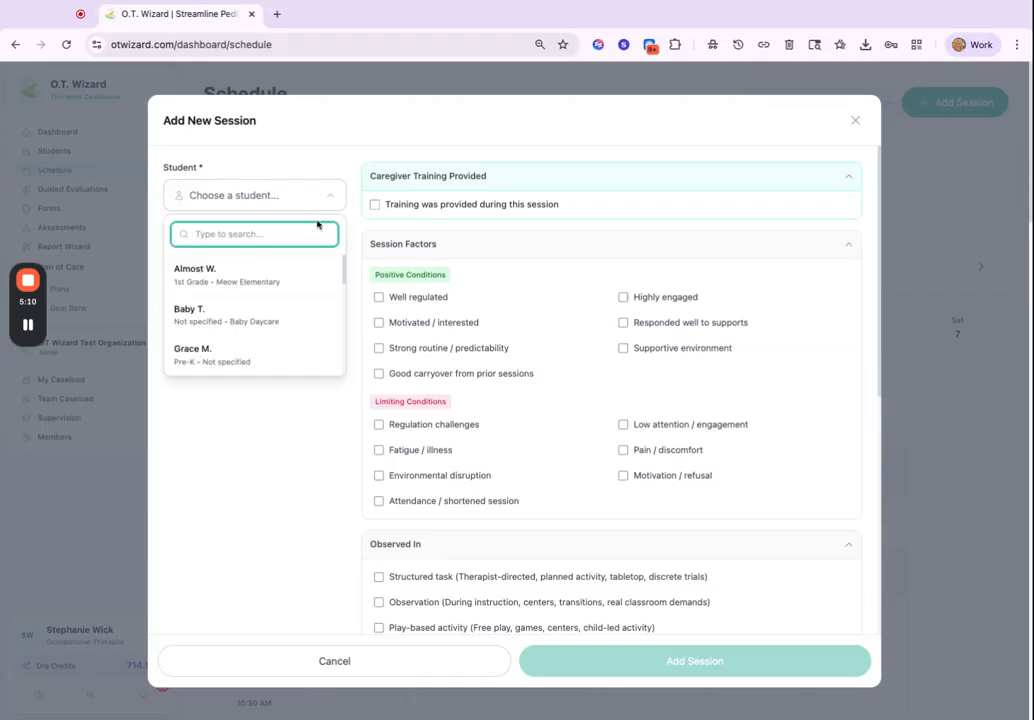
left_click(283, 270)
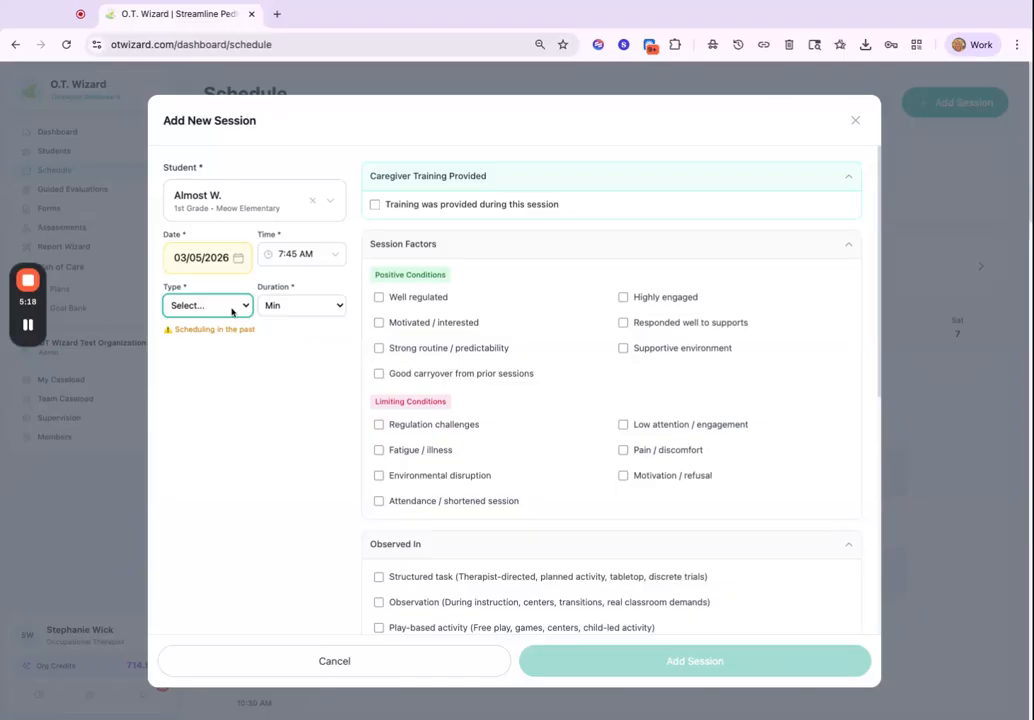
left_click(228, 338)
left_click(284, 310)
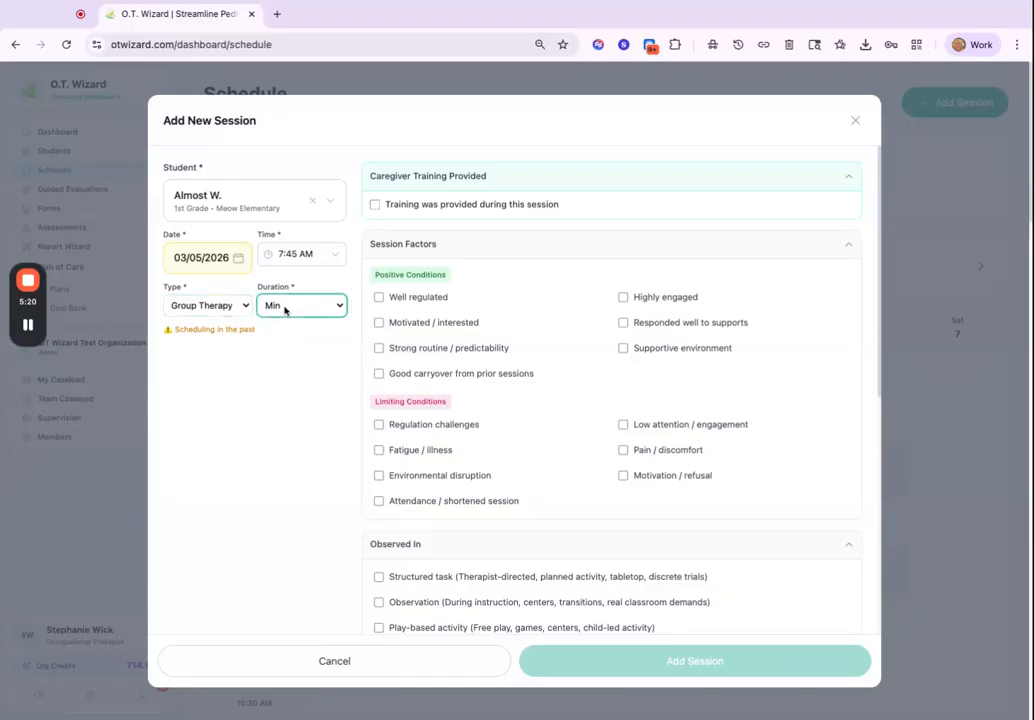
left_click(292, 310)
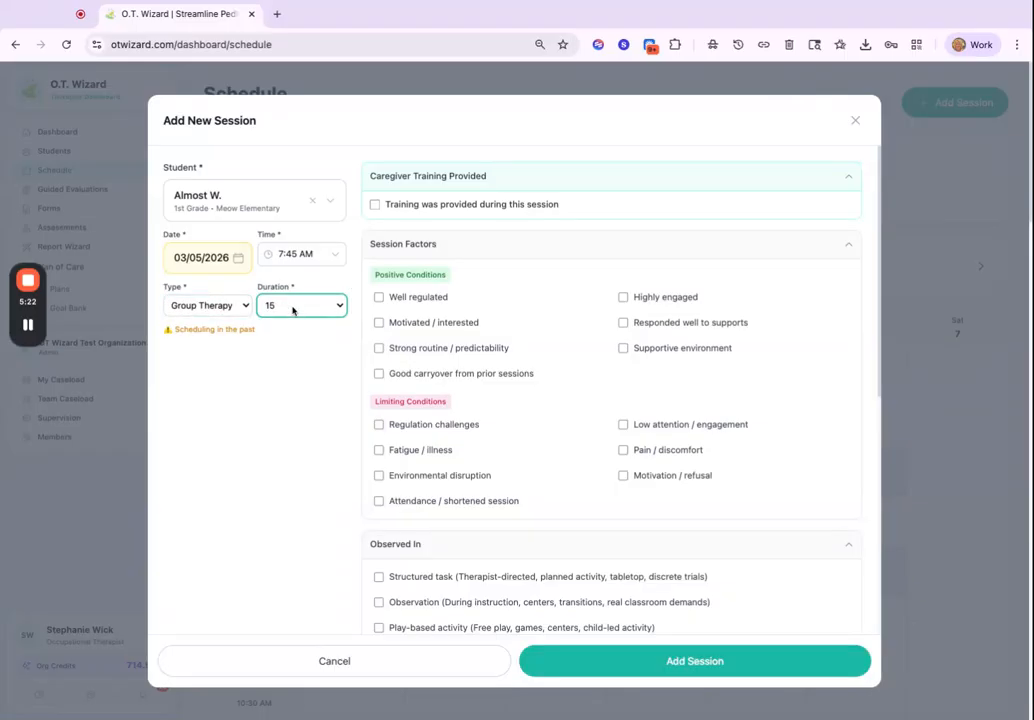
left_click(298, 322)
Make the new session recur weekly on Fridays for two weeks, ending 03/19/2026, and create it despite the scheduling conflict.
scroll(339, 560, "down", 5)
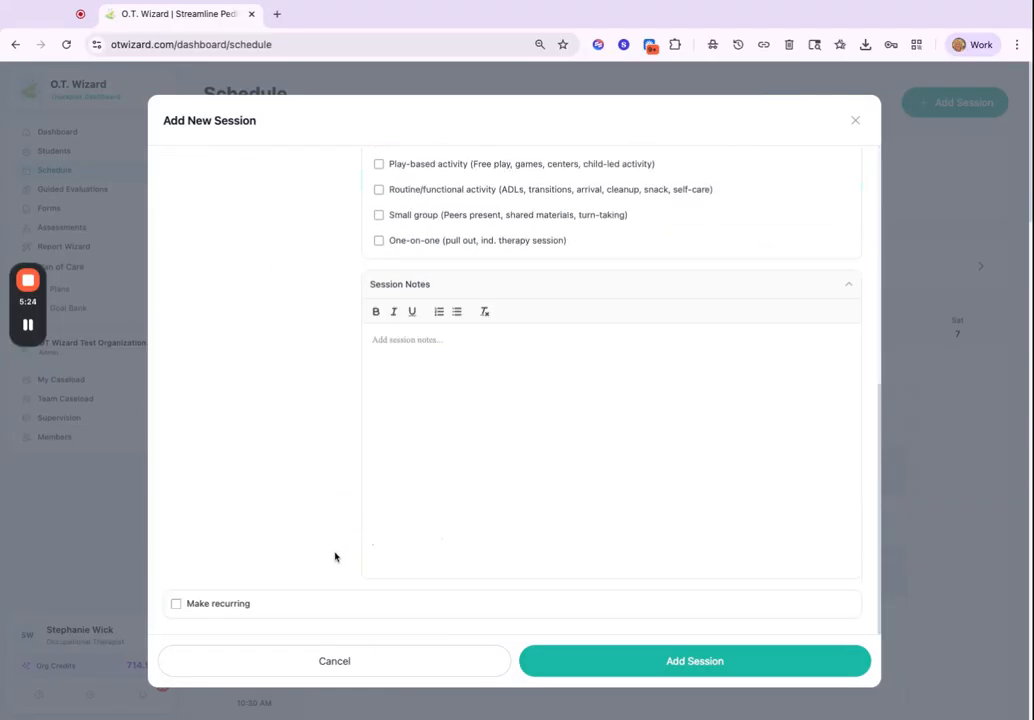
left_click(176, 603)
scroll(337, 515, "down", 2)
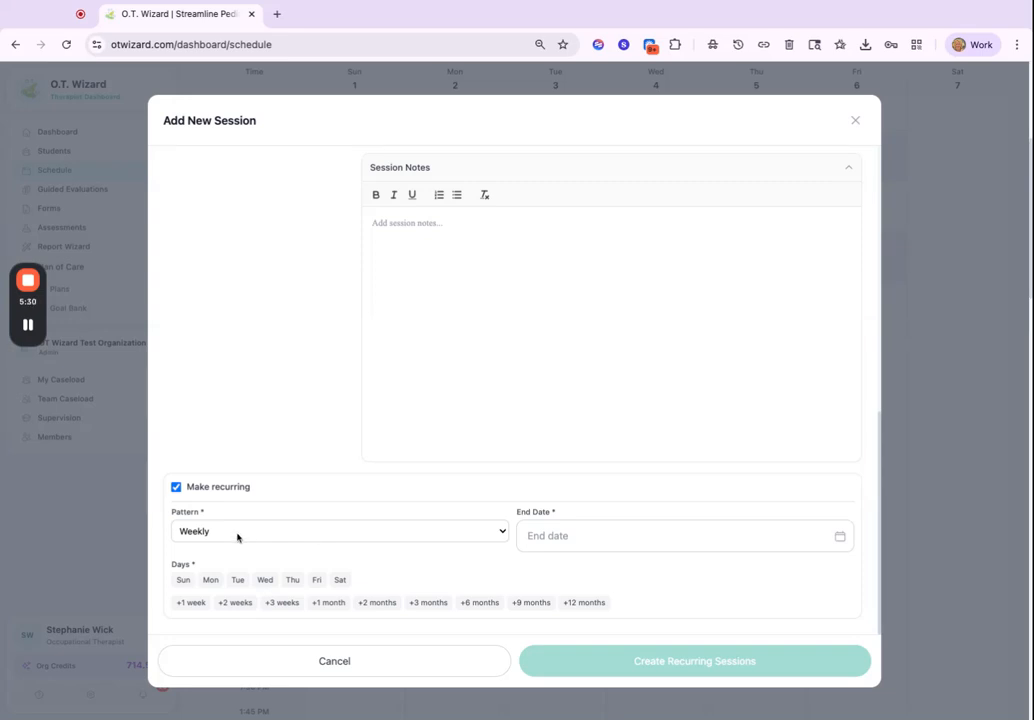
left_click(533, 536)
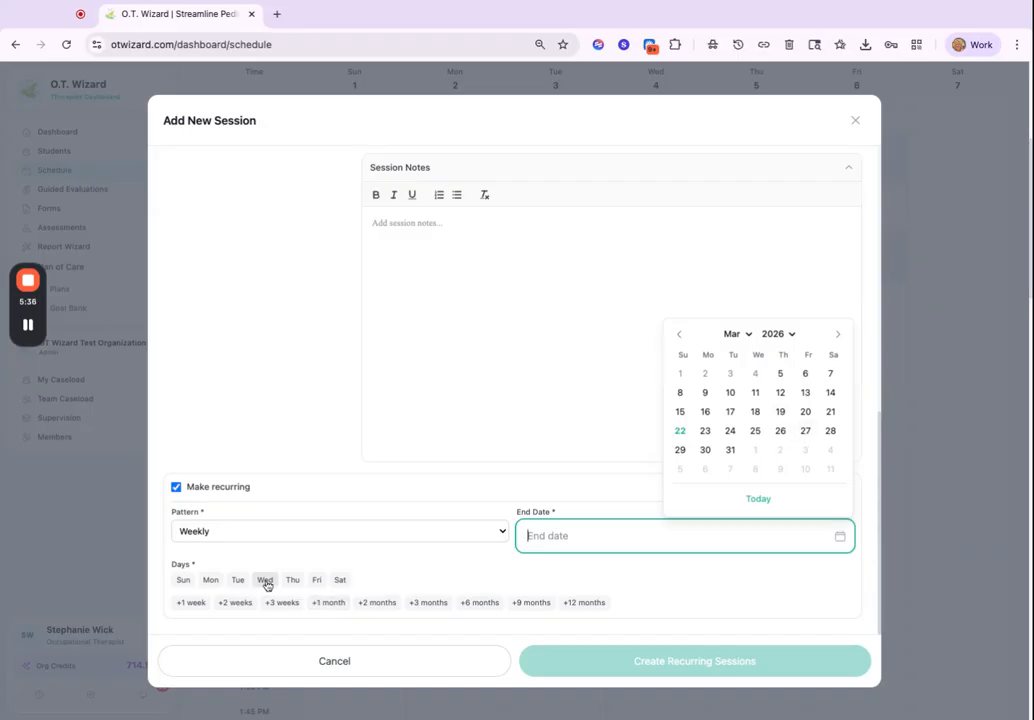
left_click(315, 581)
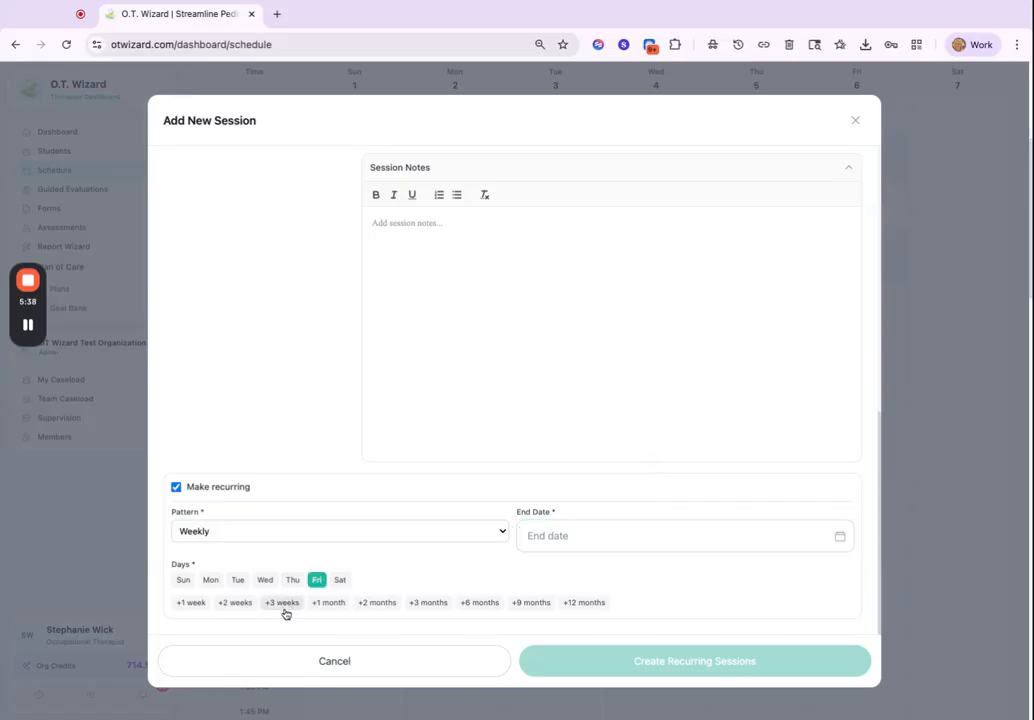
left_click(237, 604)
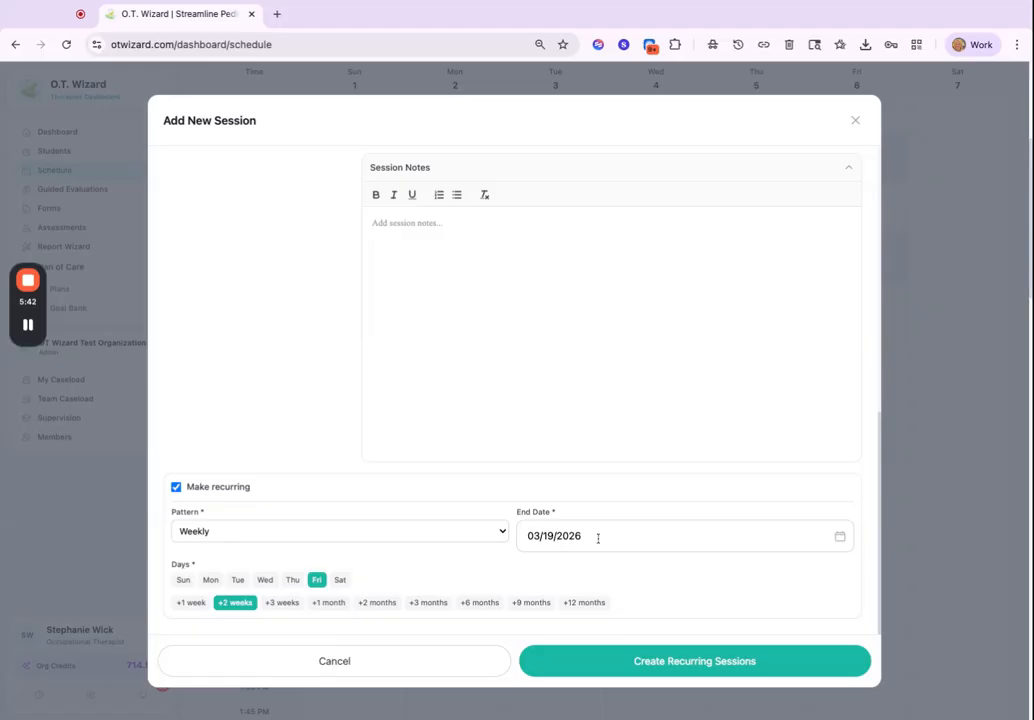
left_click(612, 661)
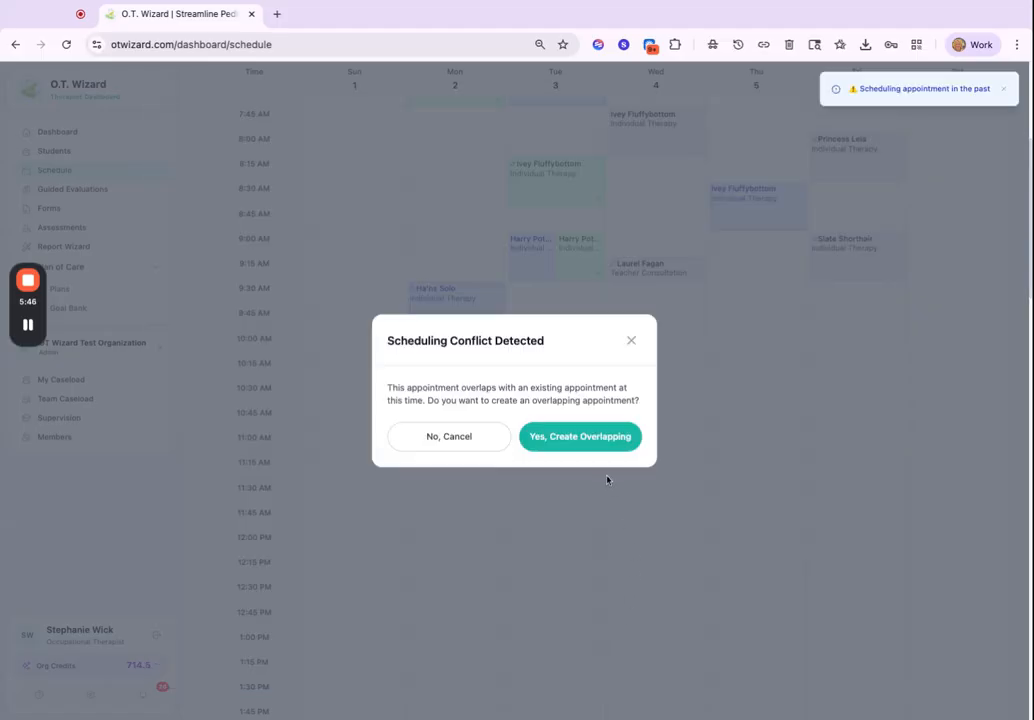
left_click(533, 443)
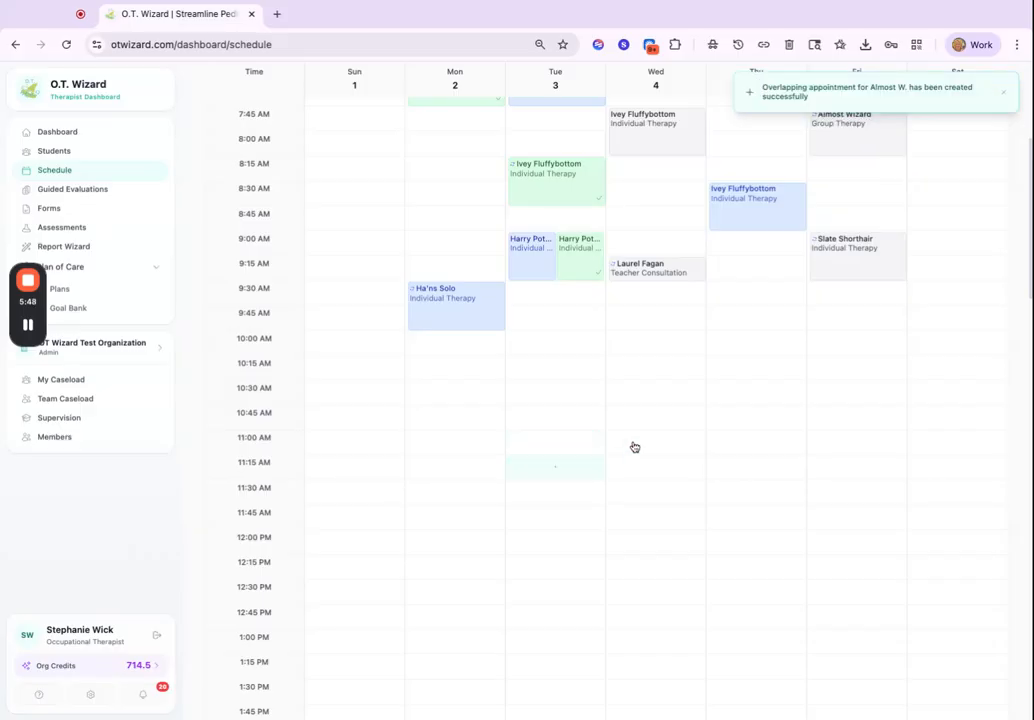
Change the Friday, March 6, 9:00 AM session's type to Group Therapy, update it, and close the session details.
scroll(709, 353, "up", 3)
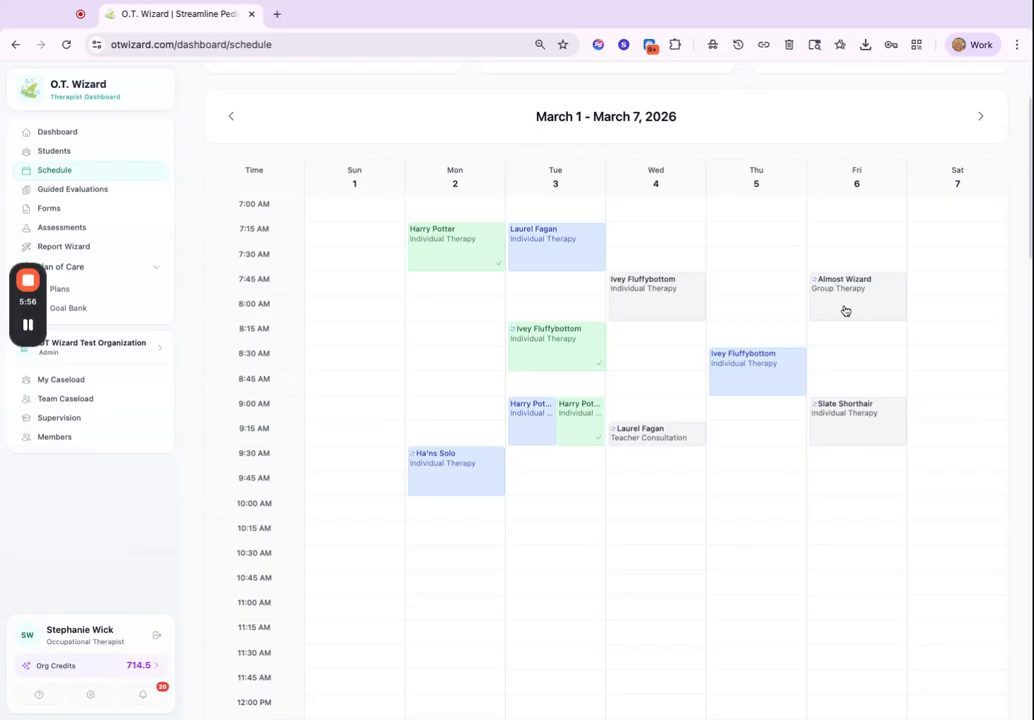
left_click(847, 422)
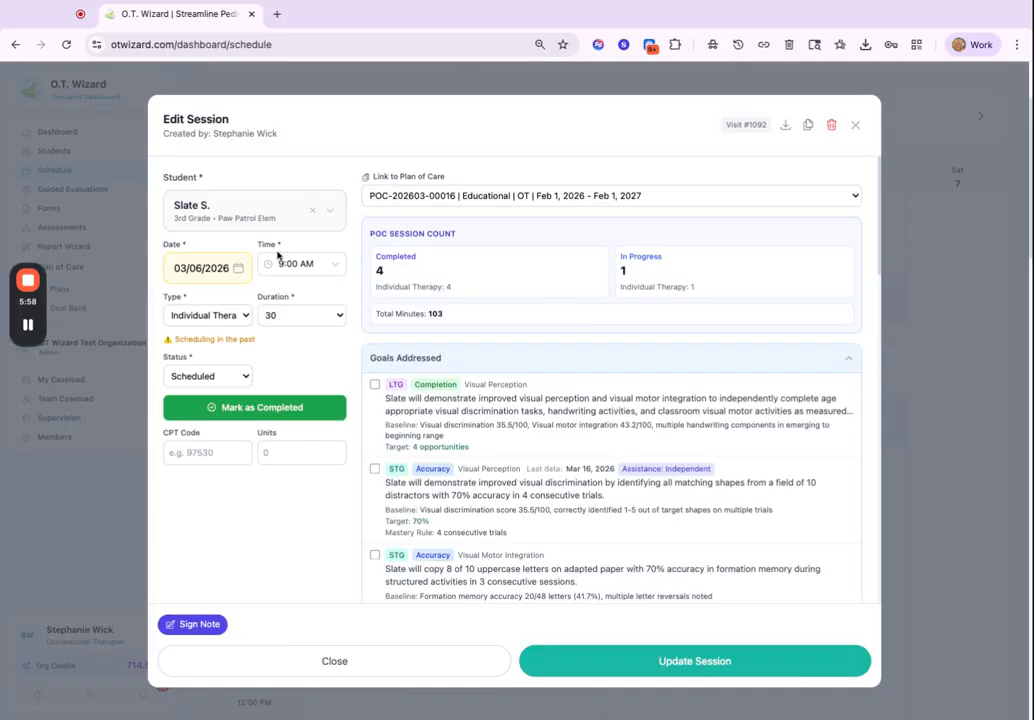
left_click(219, 316)
left_click(318, 360)
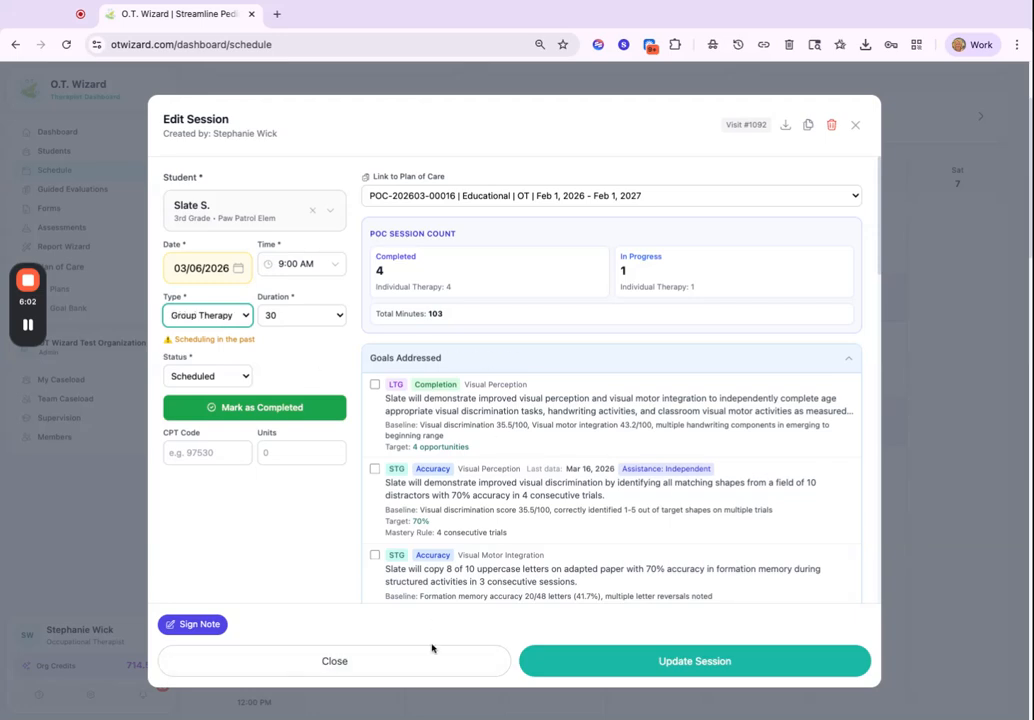
left_click(619, 662)
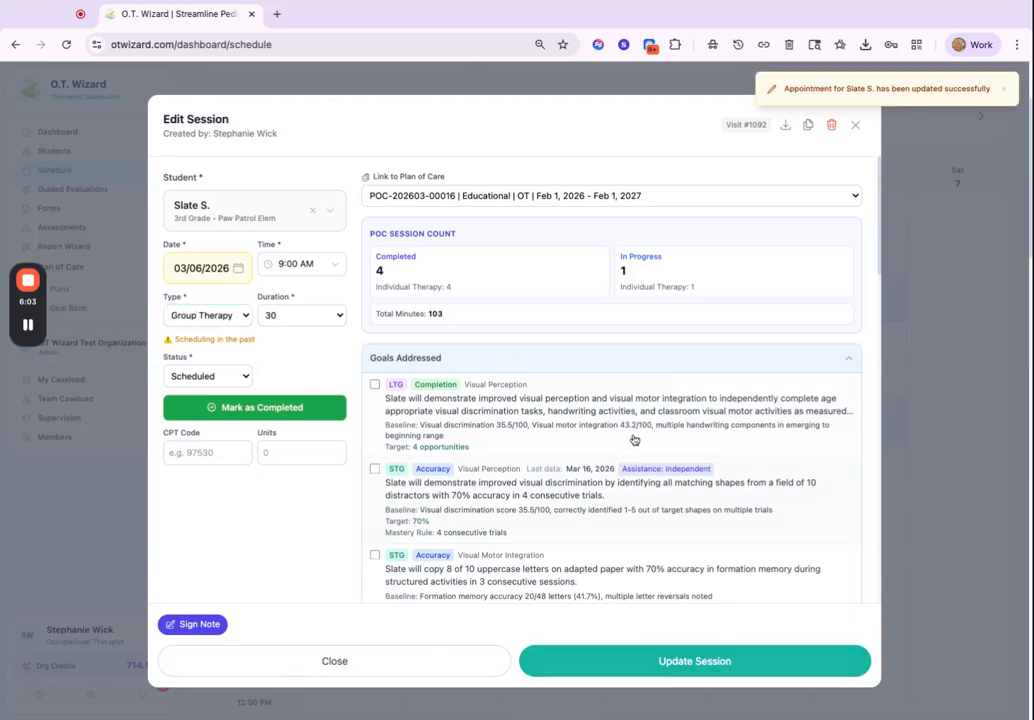
left_click(856, 125)
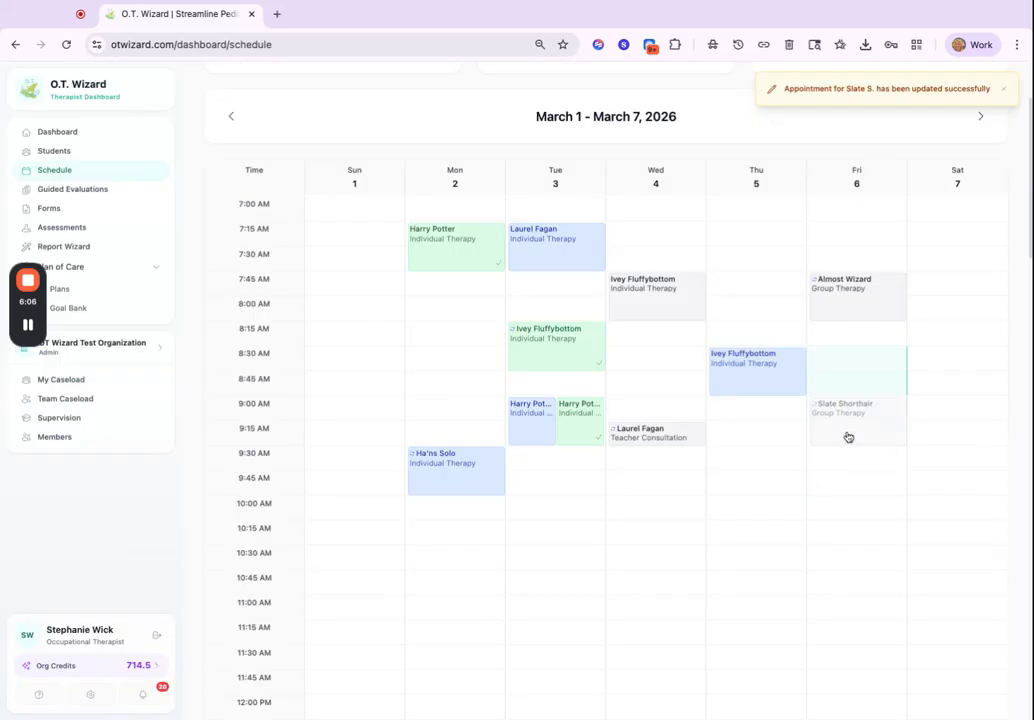
Move only this occurrence of the Friday 9:00 AM group session to 7:45 AM, allowing it to overlap the other group session.
left_click_drag(848, 437, 850, 285)
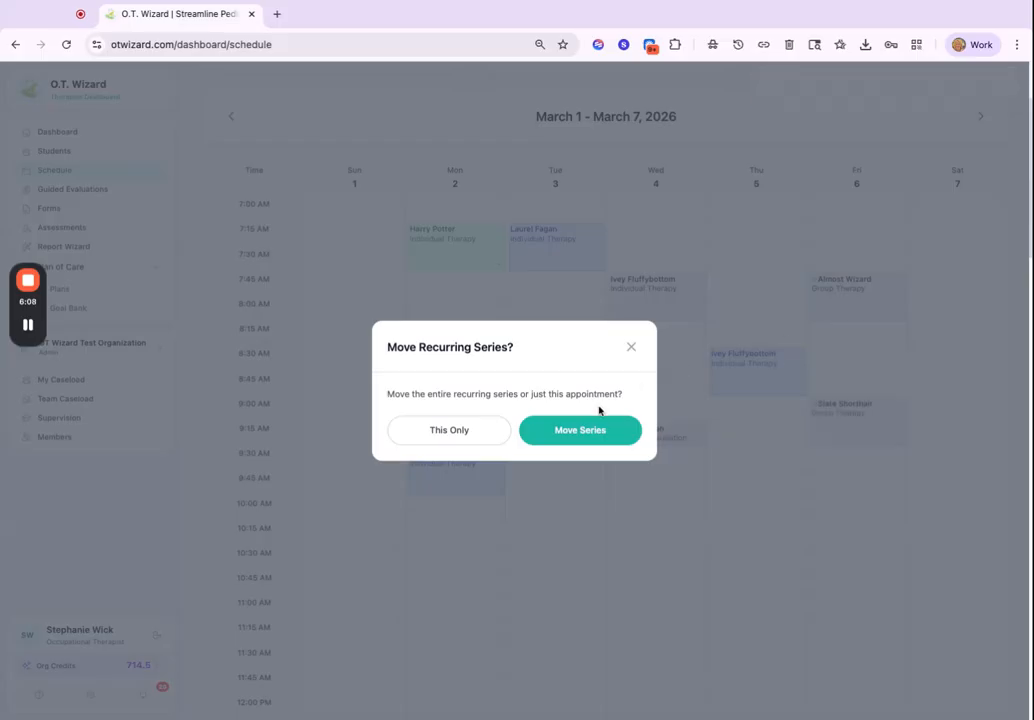
left_click(485, 437)
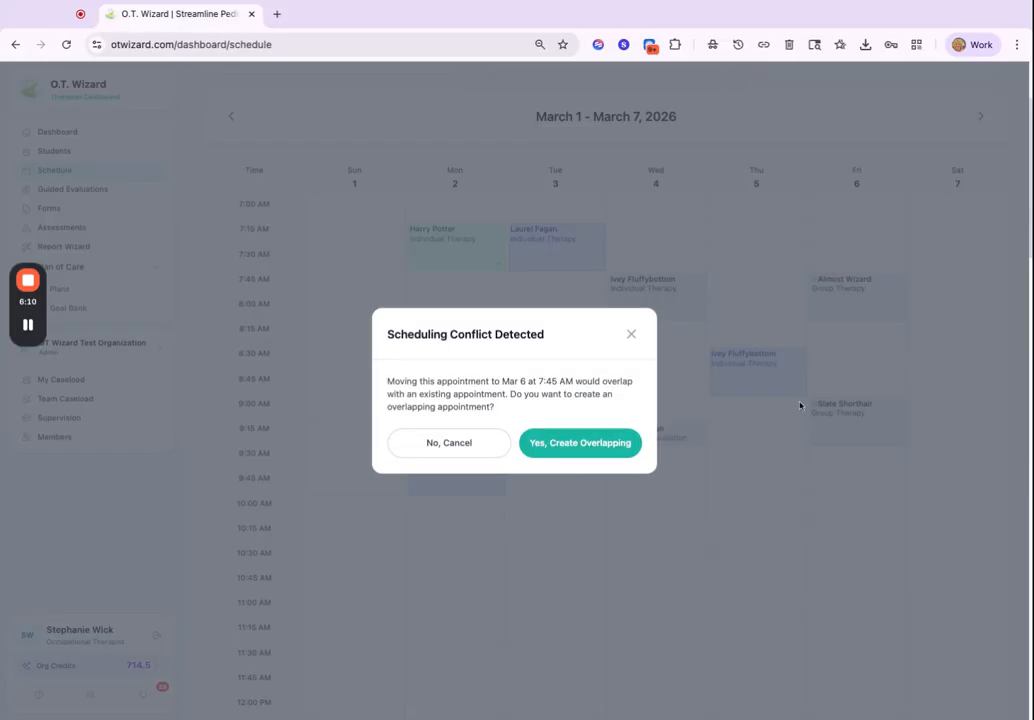
left_click(548, 448)
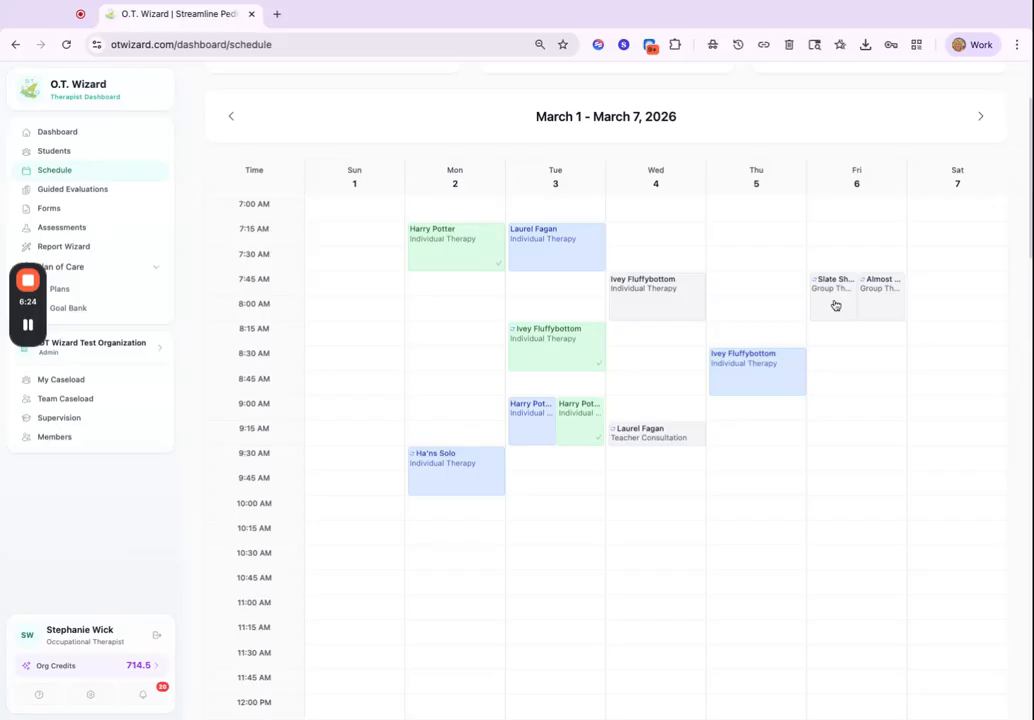
Review the goals and session factors of the 3rd grade student's Friday 7:45 AM group session, and close it without changes.
left_click(834, 288)
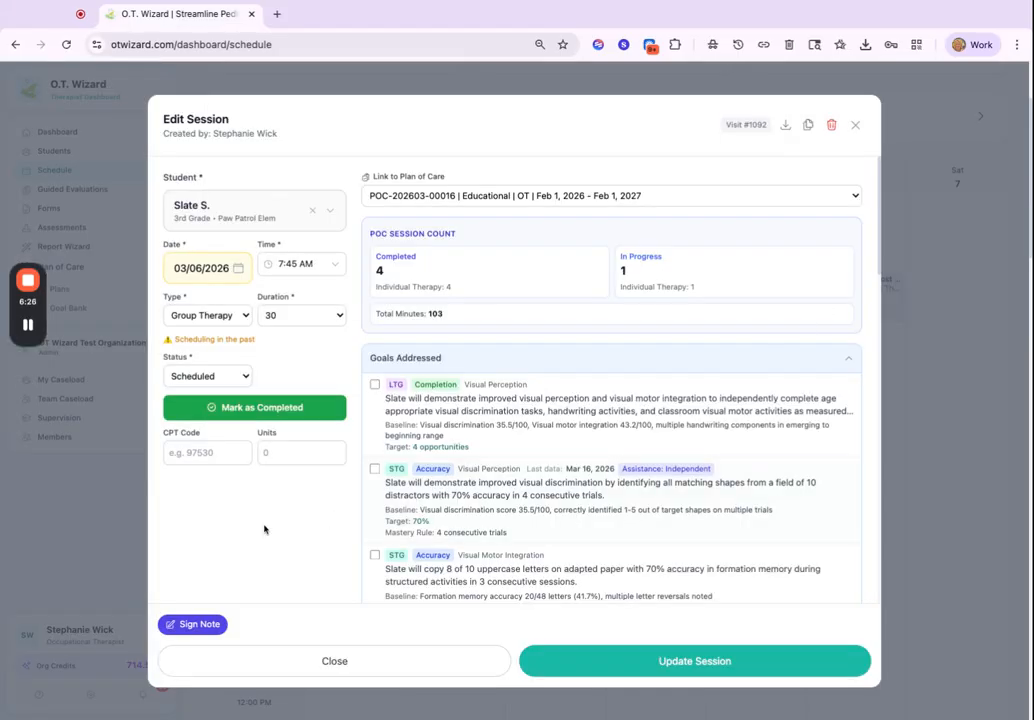
scroll(525, 485, "down", 15)
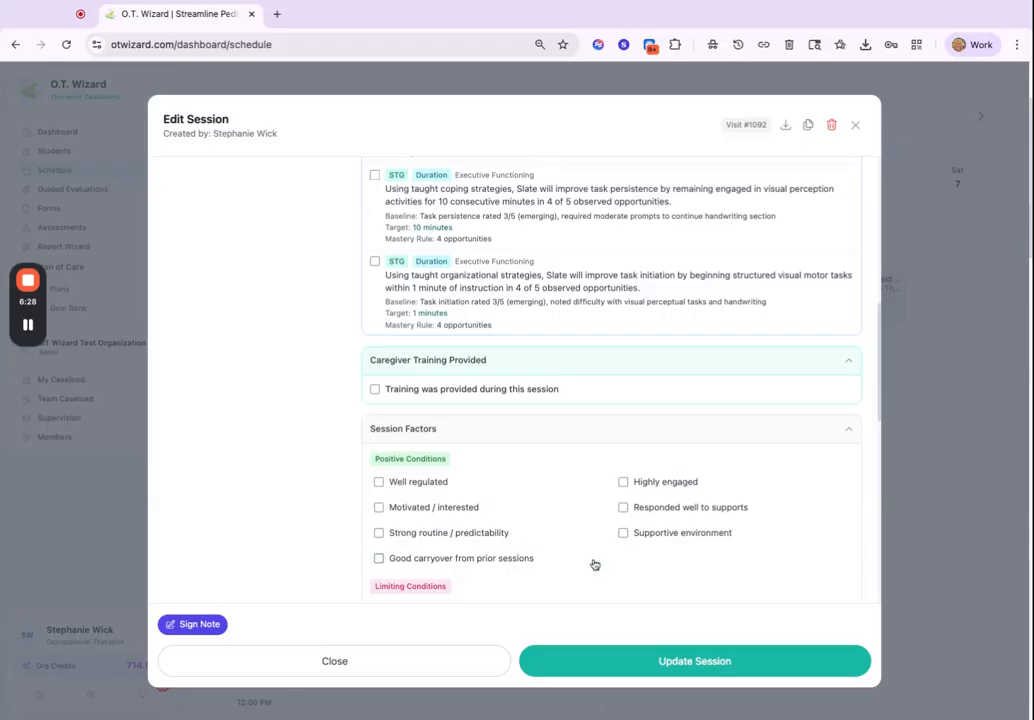
scroll(575, 555, "up", 20)
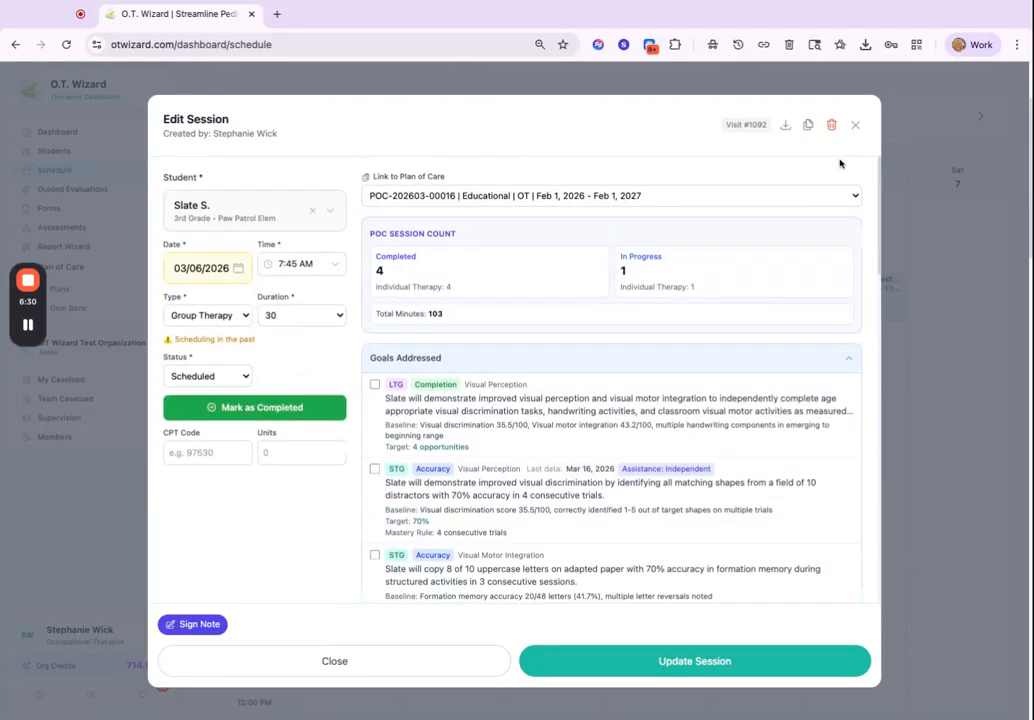
left_click(855, 126)
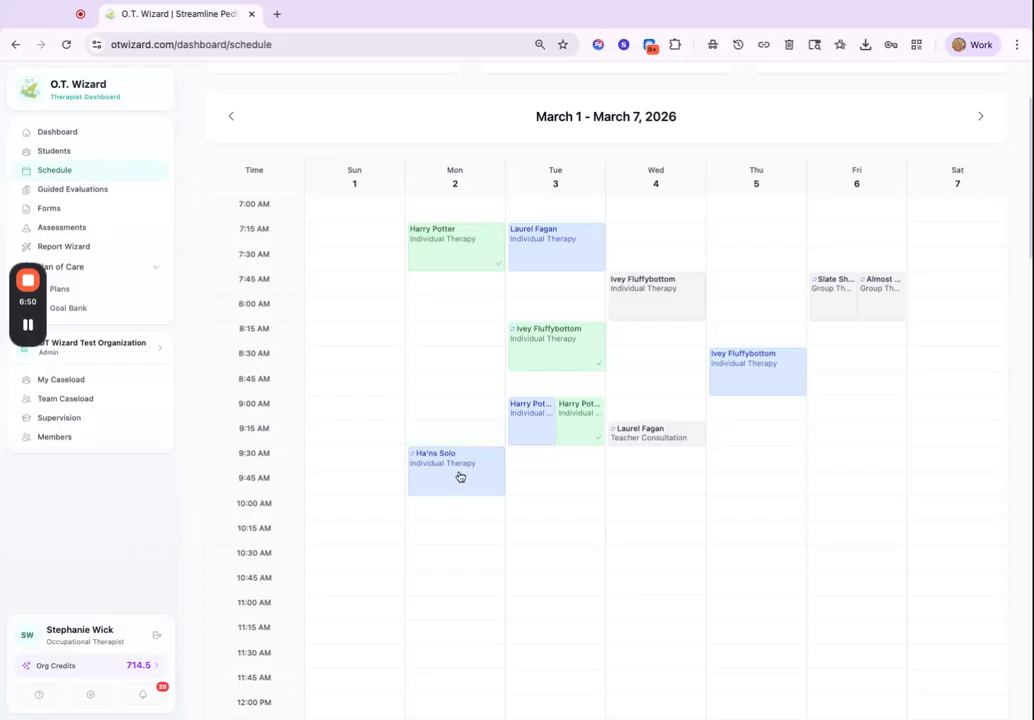
Search the student list for the Pre-K student from Rebel Alliance School and view the upcoming visits among that student's appointments.
left_click(68, 151)
left_click(554, 296)
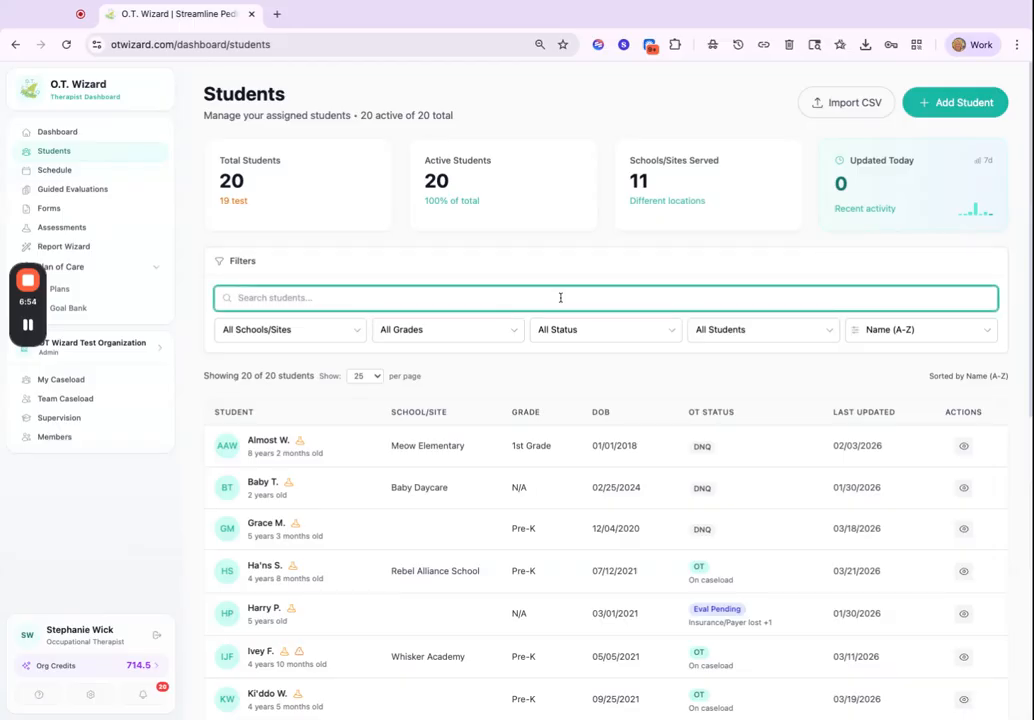
type("hans")
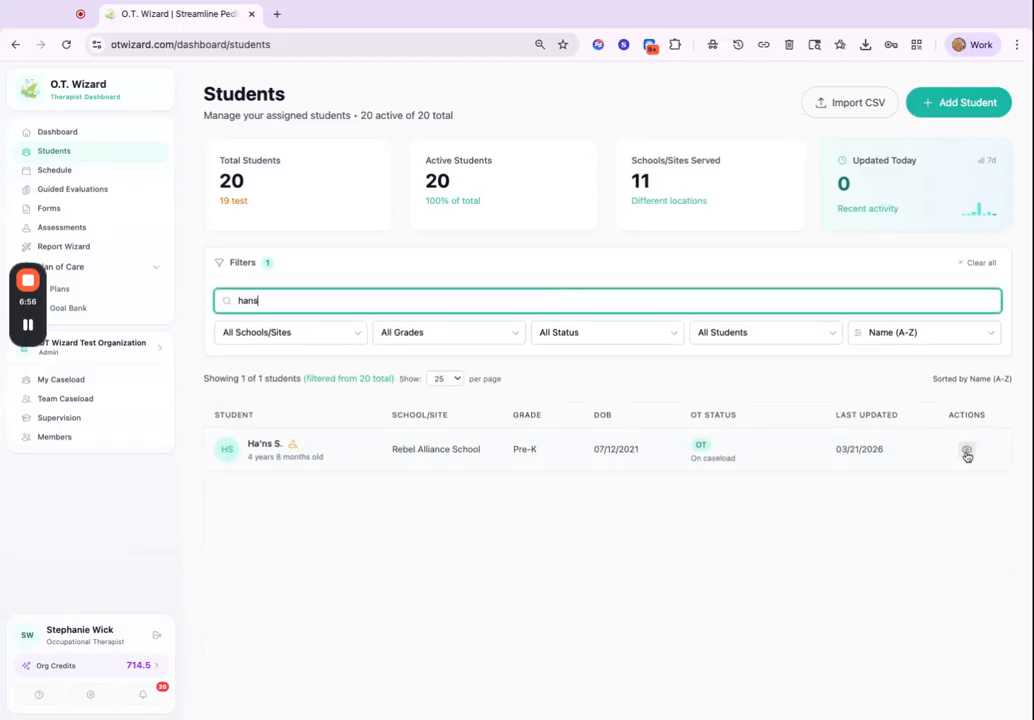
left_click(966, 449)
left_click(713, 193)
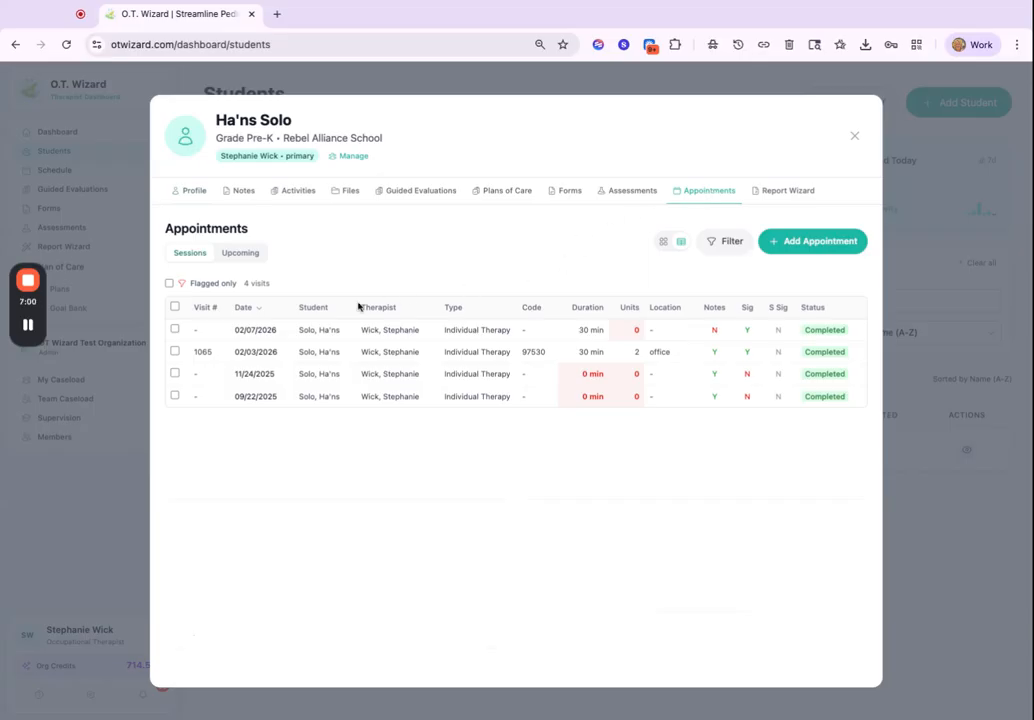
left_click(240, 254)
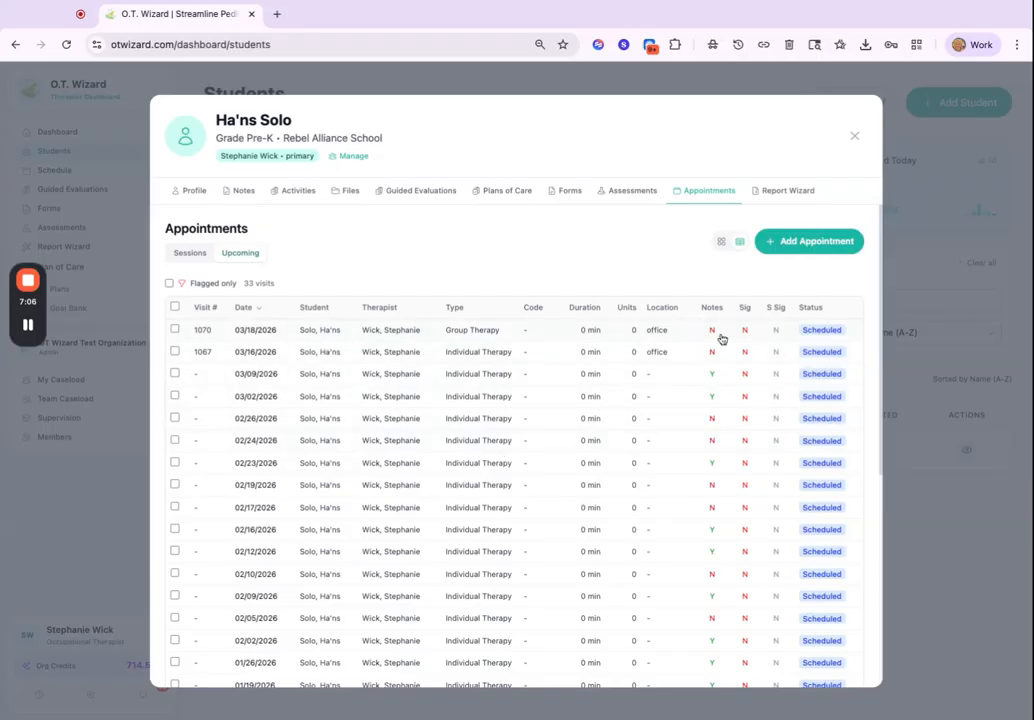
View the student's past sessions, restrict them to flagged visits only, and remove that restriction again.
left_click(191, 254)
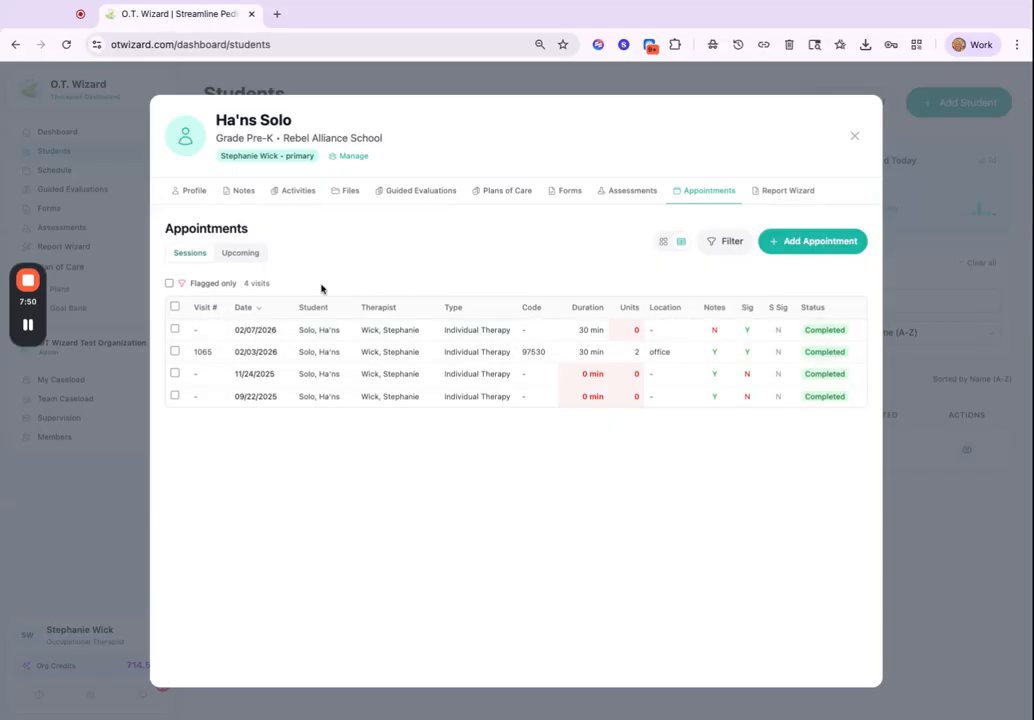
left_click(169, 284)
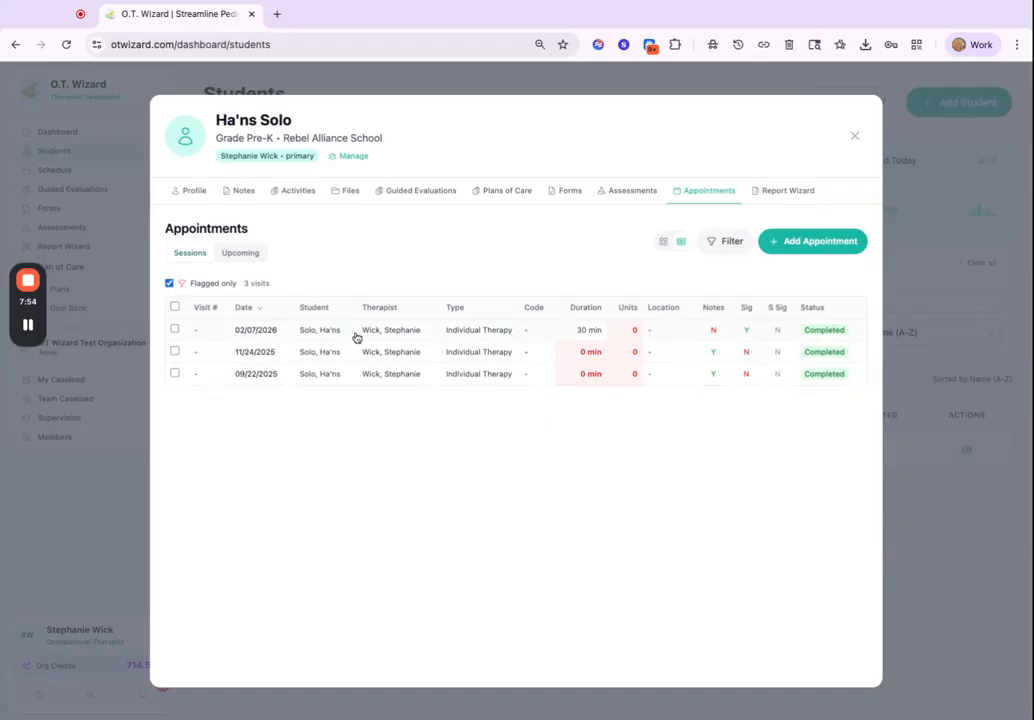
left_click(170, 284)
View the past sessions as cards, return to the table layout, and open the filter options.
left_click(662, 245)
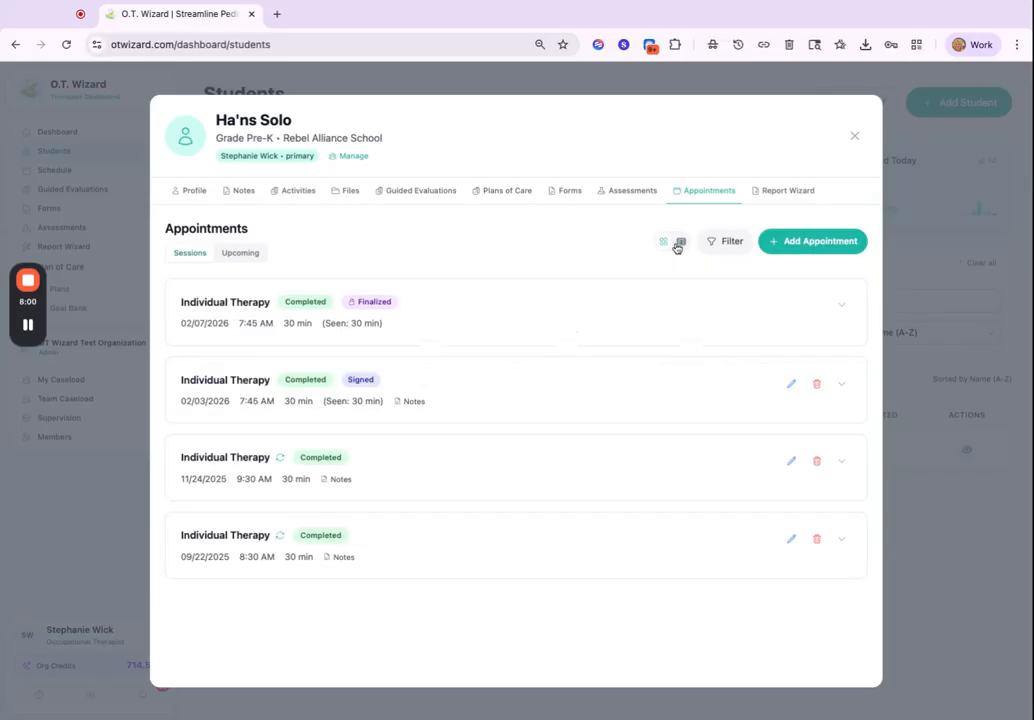
left_click(680, 243)
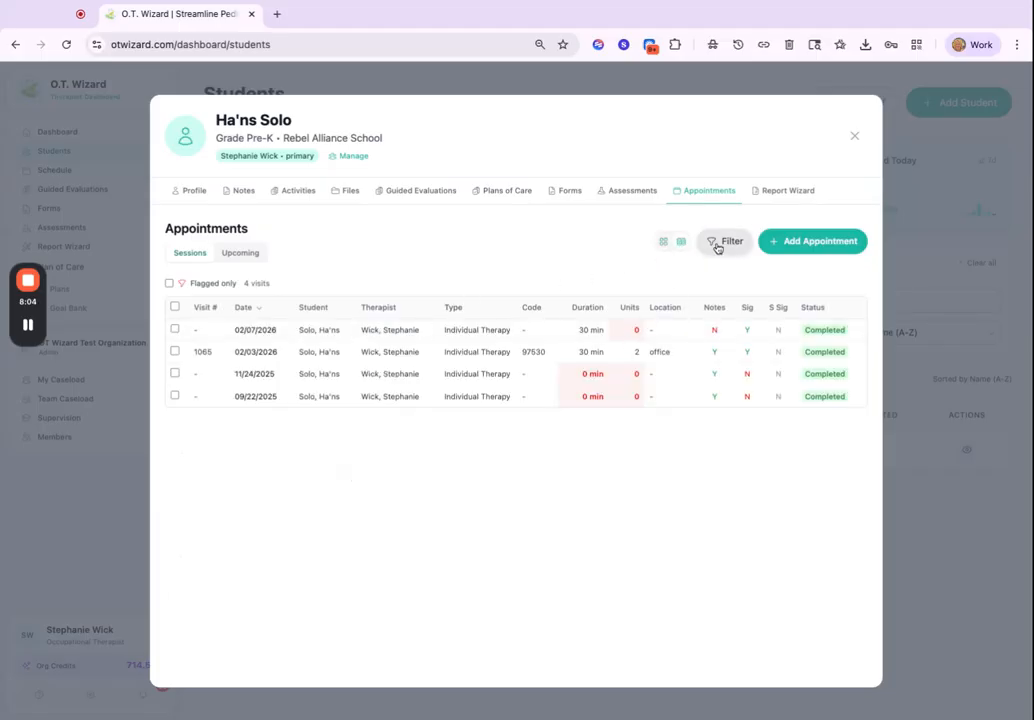
left_click(726, 241)
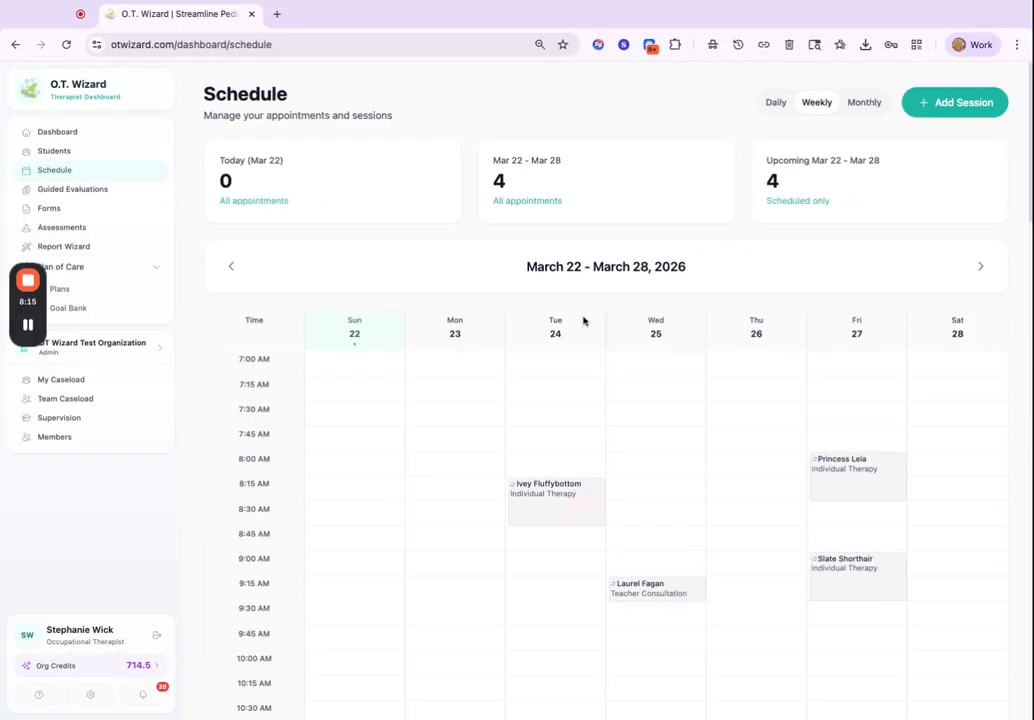
View the schedule by day and by week, and switch it to the monthly view of March 2026.
left_click(777, 104)
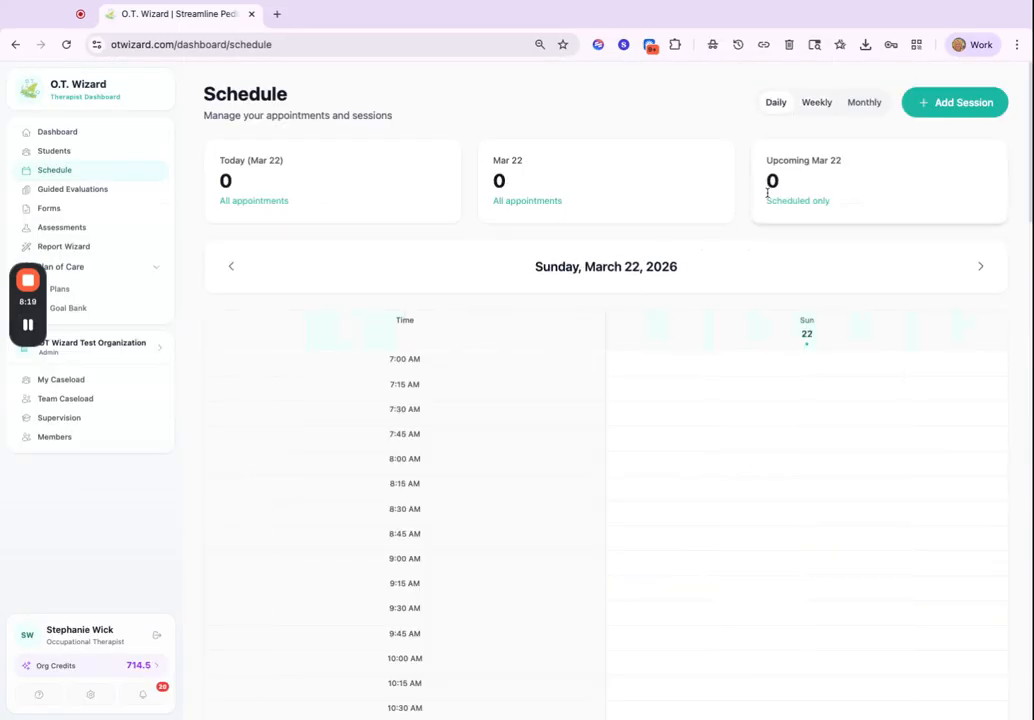
left_click(818, 105)
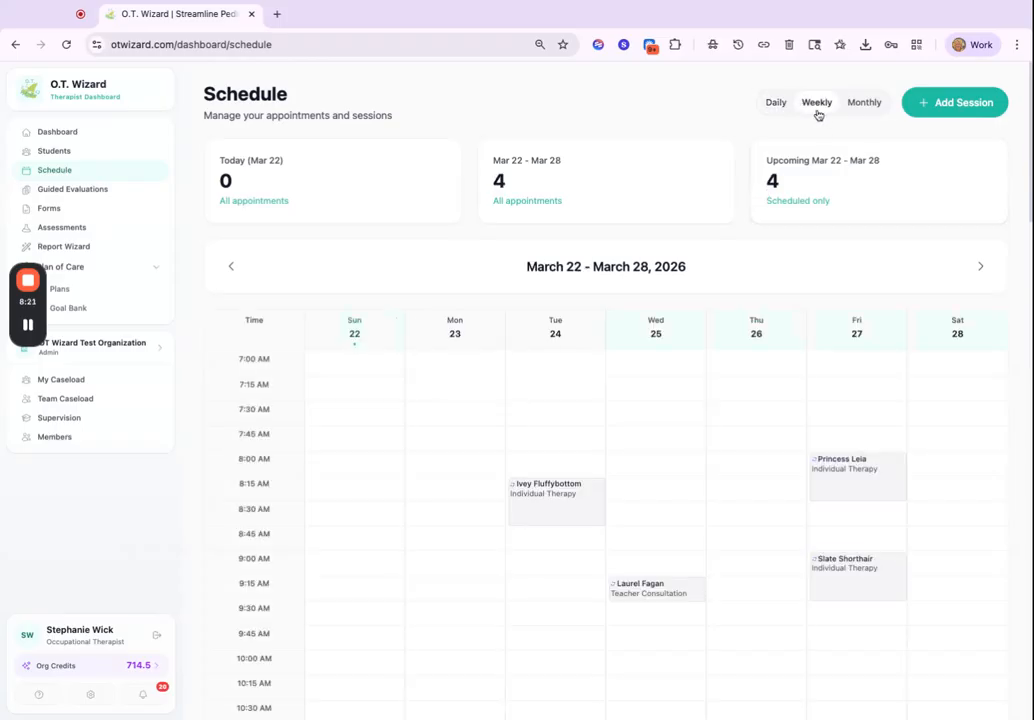
left_click(862, 104)
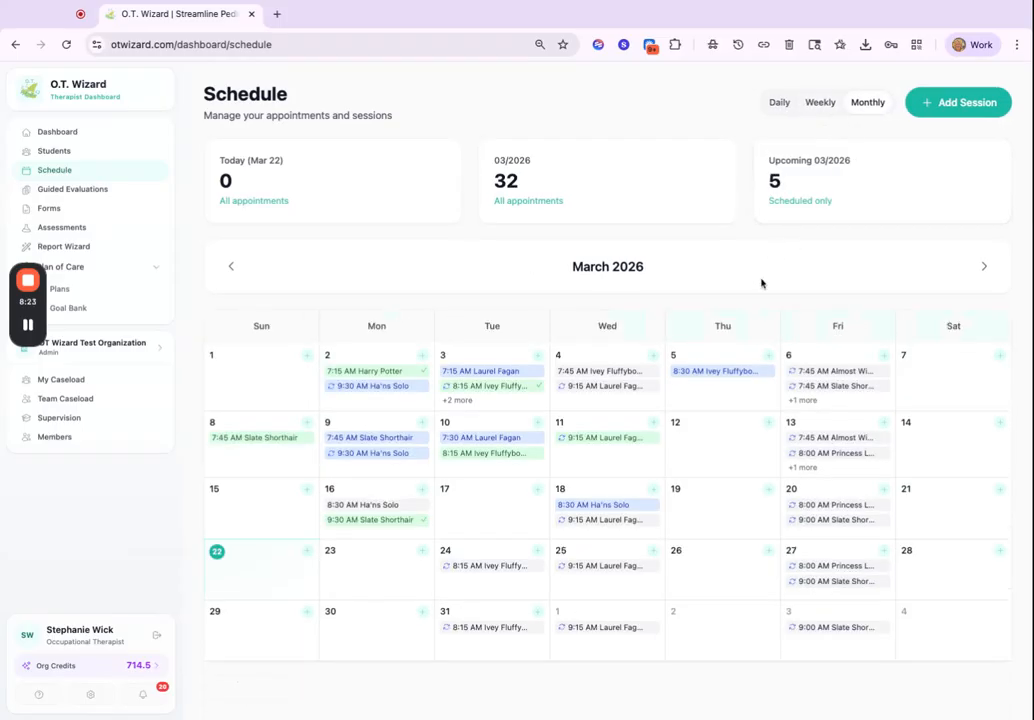